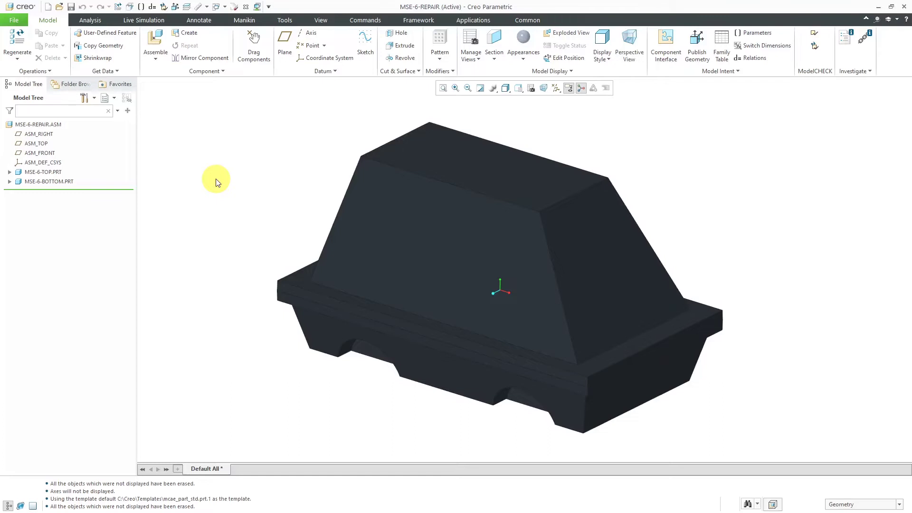
# Step: Create a new solid part named mse6-creo6-1
pyautogui.click(48, 6)
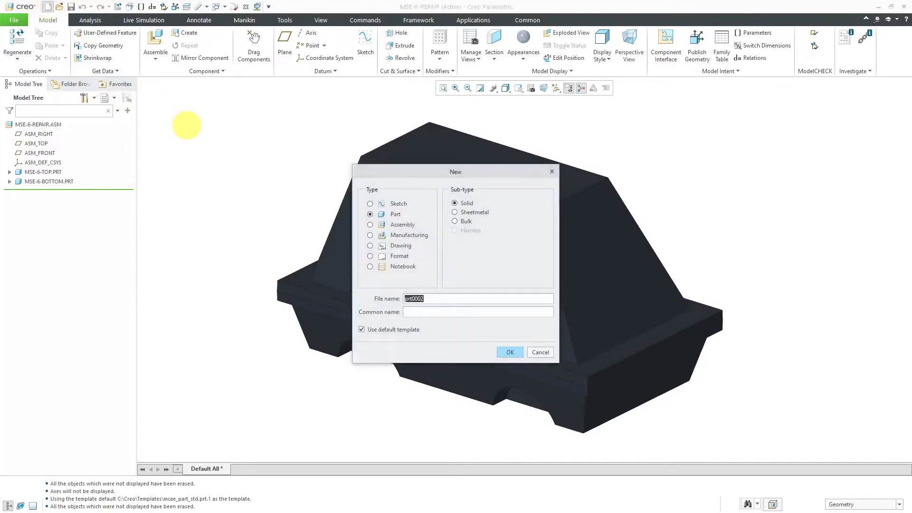
pyautogui.write('mse')
pyautogui.write('6-creo6-1')
pyautogui.press('Return')
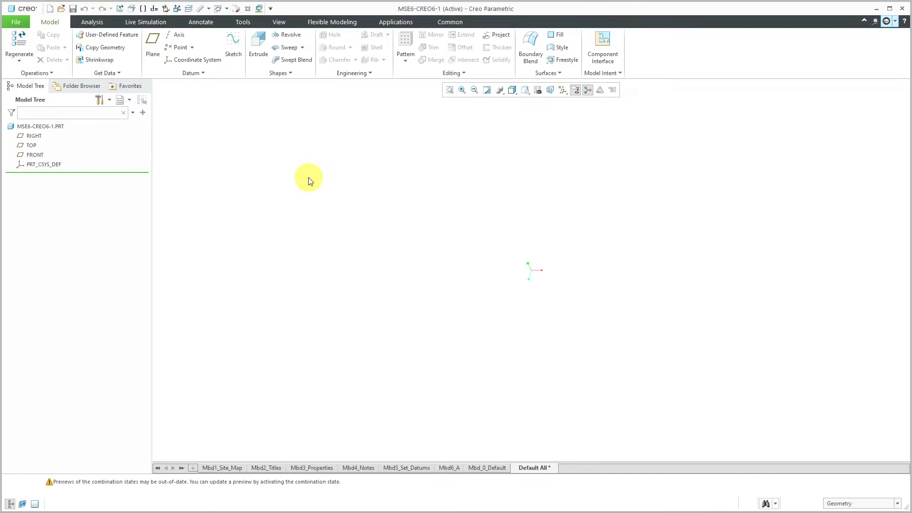
# Step: Import mse-6-repair_asm.stp into the part as Import Feature id 63
pyautogui.click(118, 75)
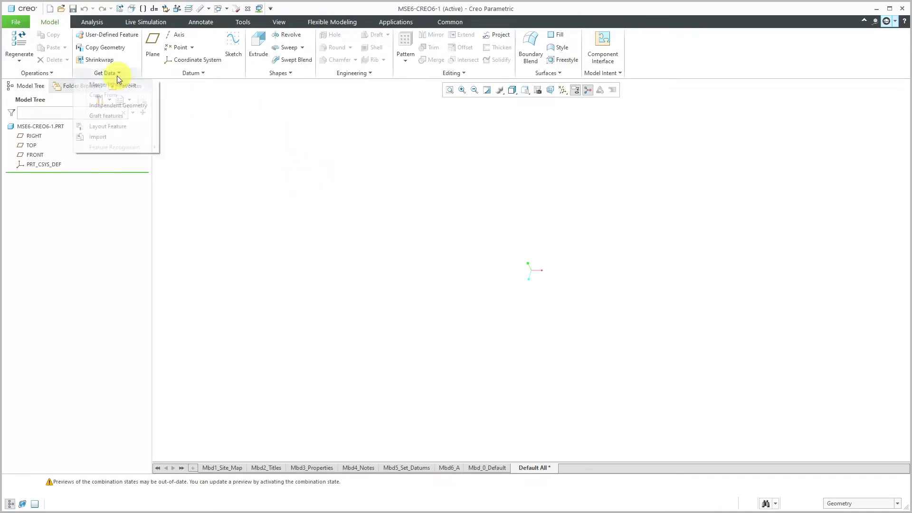
pyautogui.click(115, 136)
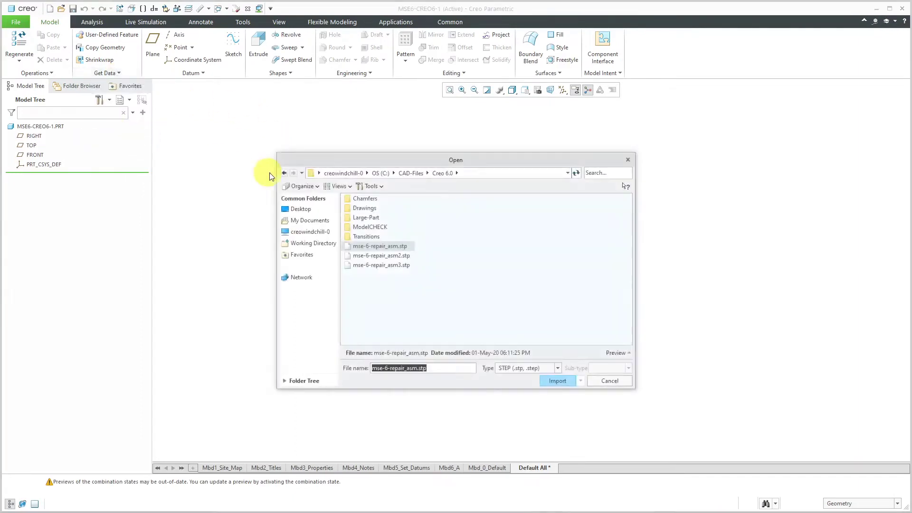
pyautogui.doubleClick(386, 246)
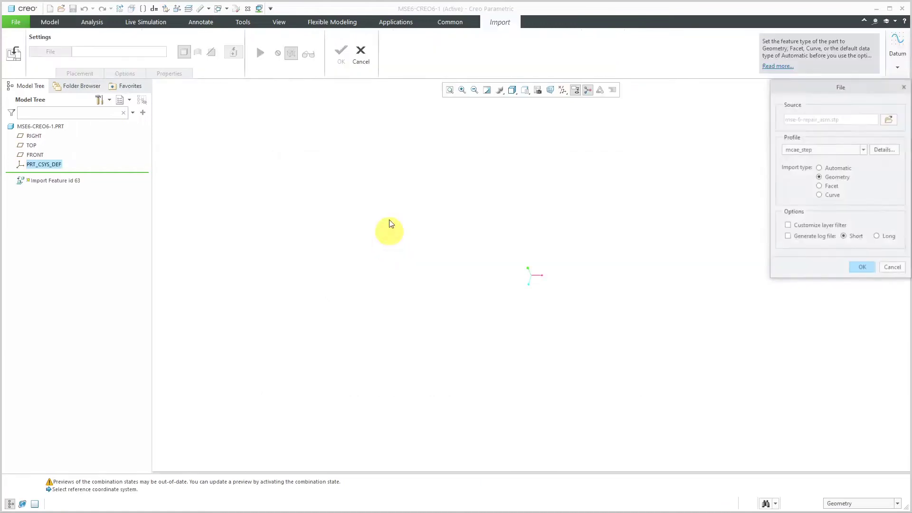
pyautogui.click(863, 268)
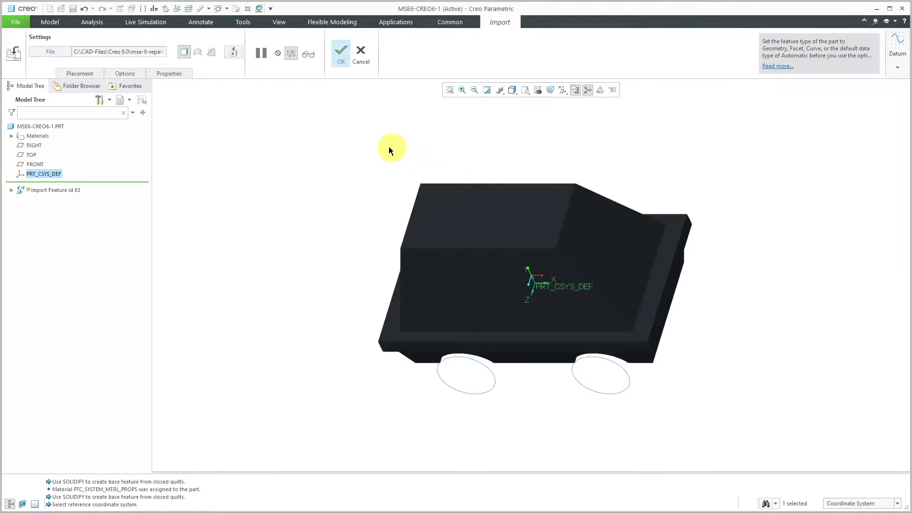
pyautogui.middleClick(349, 129)
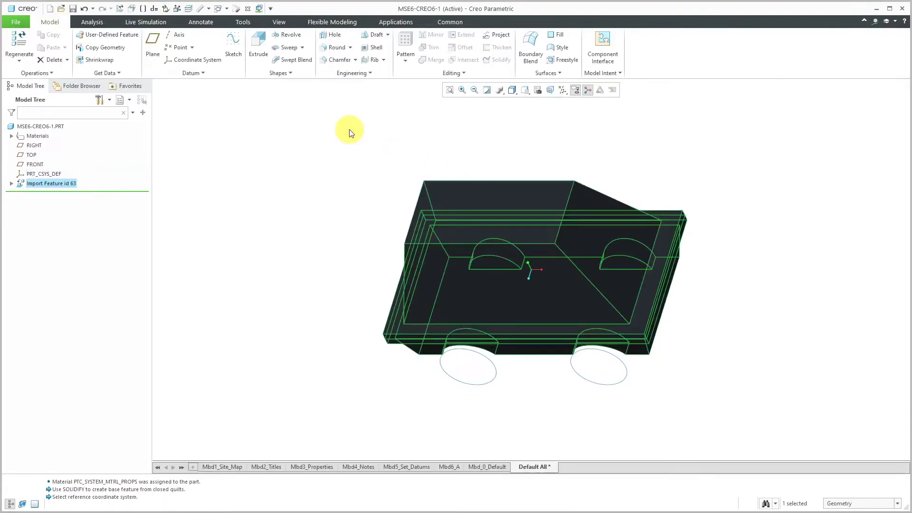
pyautogui.click(309, 163)
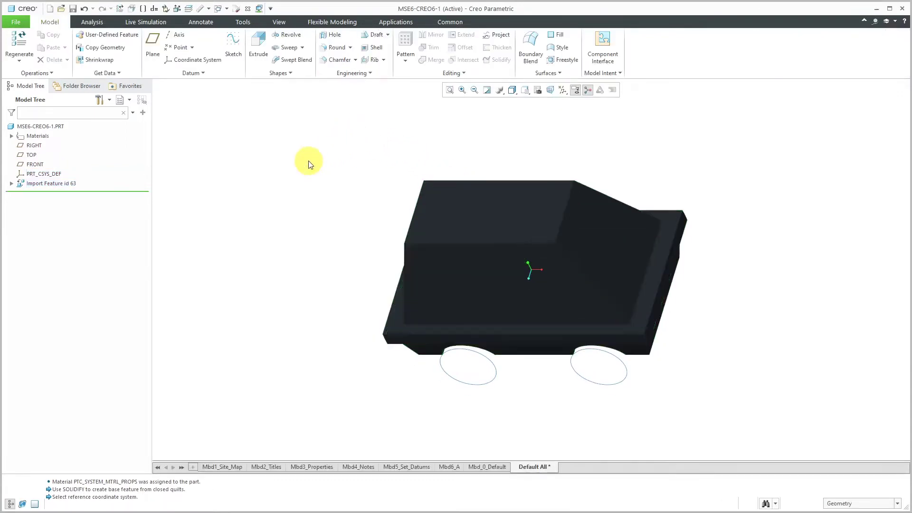
# Step: Hide Import Feature id 63 and give the whole part a teal-green appearance
pyautogui.click(53, 184)
pyautogui.click(70, 151)
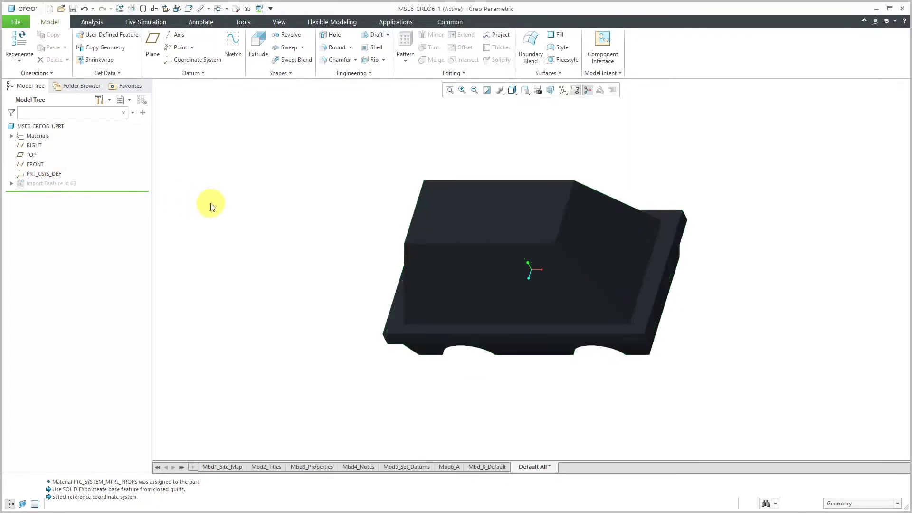
pyautogui.click(284, 22)
pyautogui.click(95, 62)
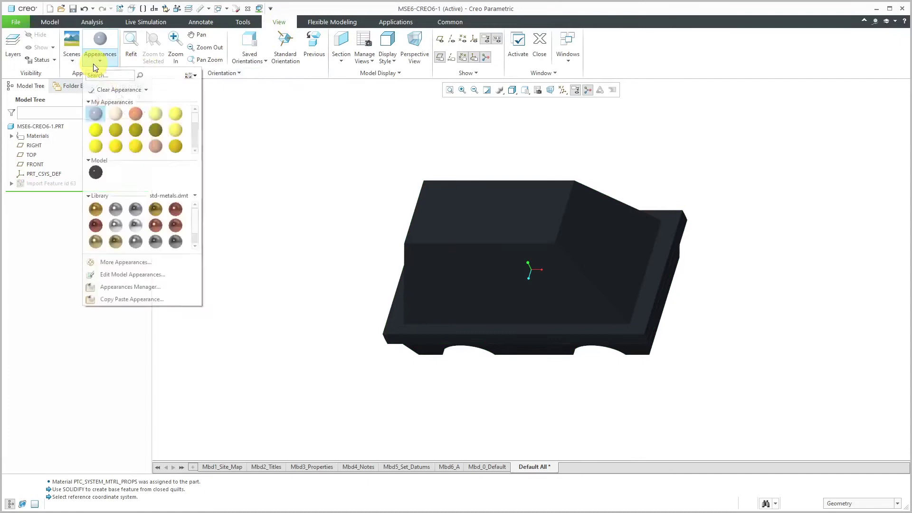
pyautogui.moveTo(195, 118); pyautogui.dragTo(195, 124)
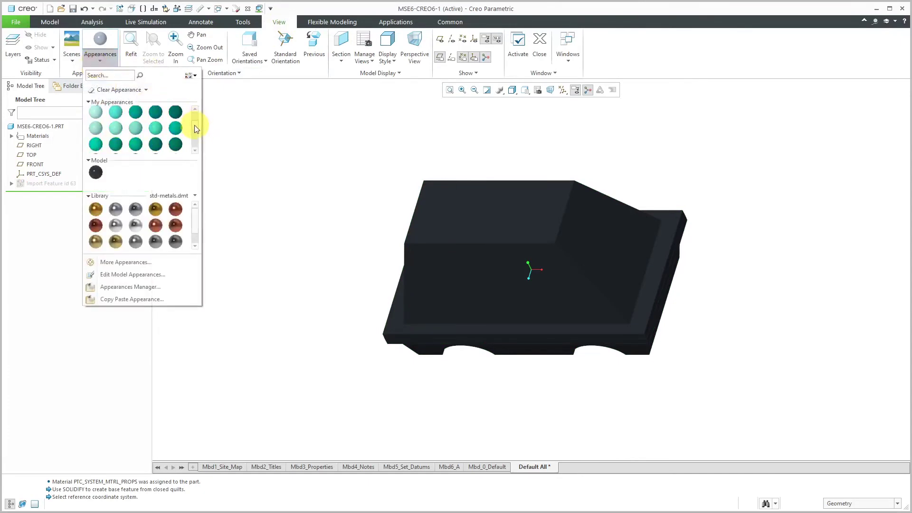
pyautogui.click(93, 148)
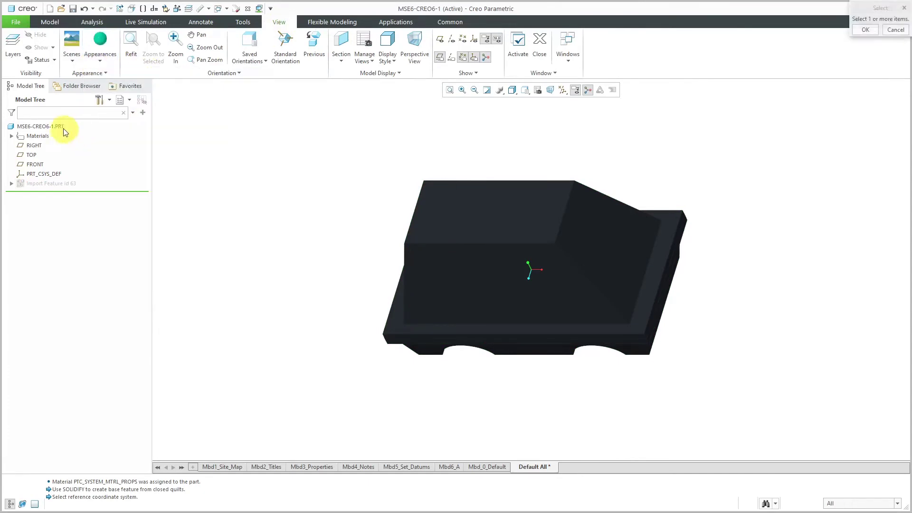
pyautogui.click(57, 126)
pyautogui.middleClick(240, 160)
pyautogui.moveTo(352, 198); pyautogui.dragTo(338, 162, button='middle')
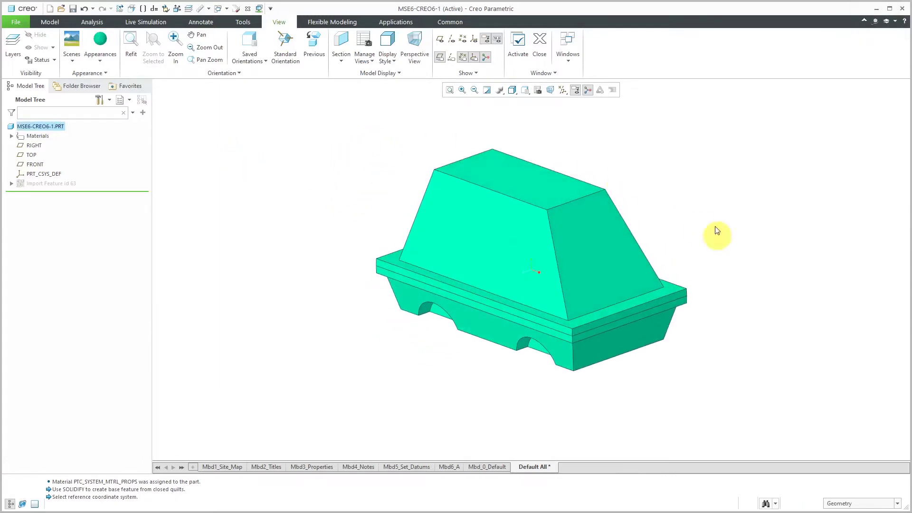
pyautogui.scroll(-3, 676, 206)
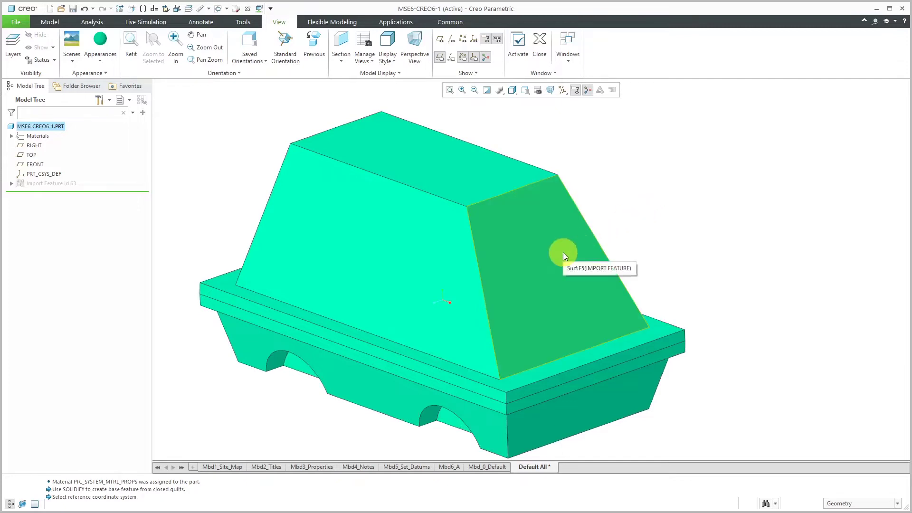
# Step: Draft the right sloped side face about 20° hinged on the base top surface
pyautogui.click(50, 21)
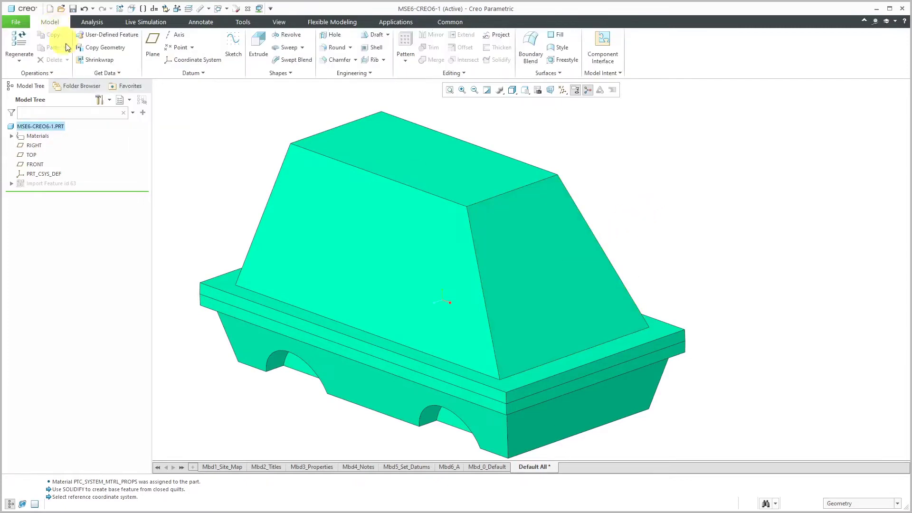
pyautogui.click(378, 36)
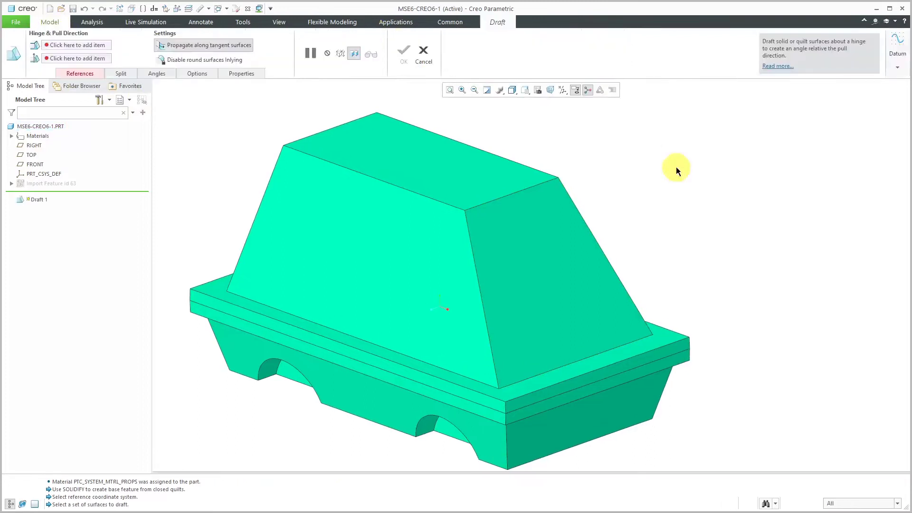
pyautogui.click(533, 256)
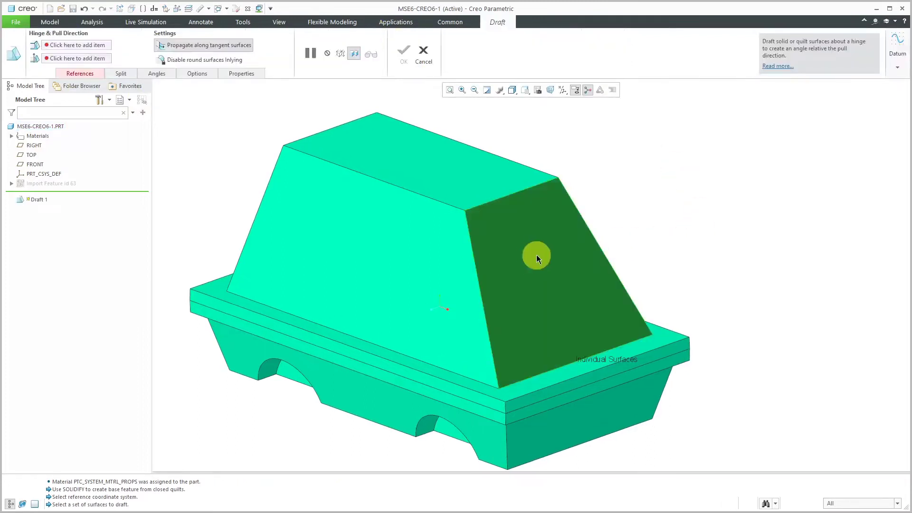
pyautogui.rightClick(662, 204)
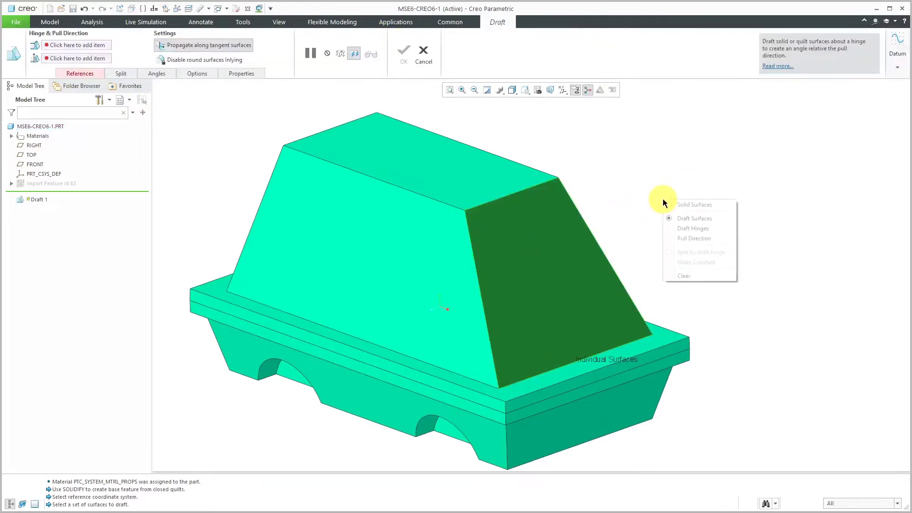
pyautogui.click(694, 229)
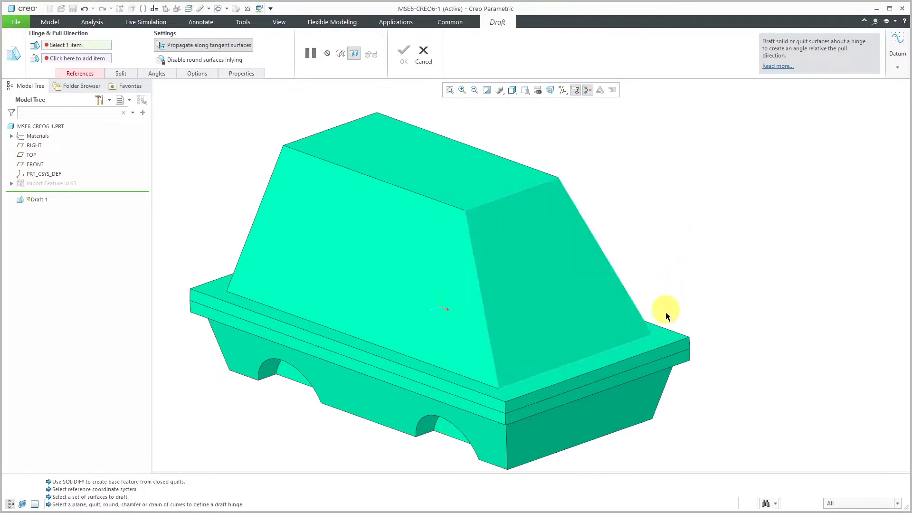
pyautogui.click(664, 342)
pyautogui.scroll(-2, 531, 312)
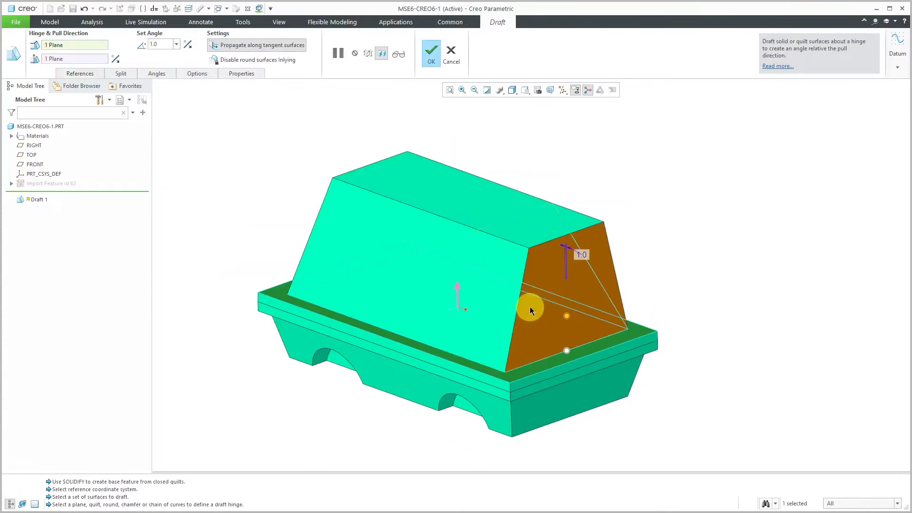
pyautogui.moveTo(531, 311); pyautogui.dragTo(550, 299, button='middle')
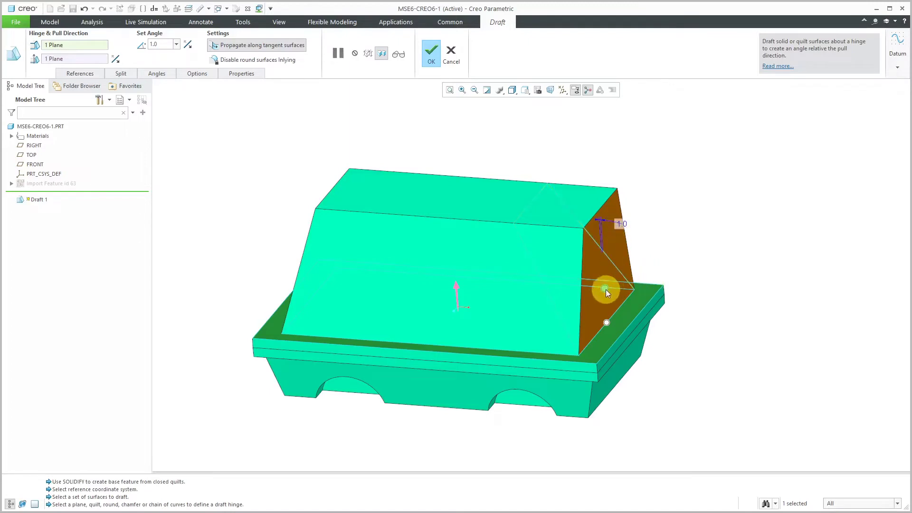
pyautogui.moveTo(605, 289); pyautogui.dragTo(593, 290)
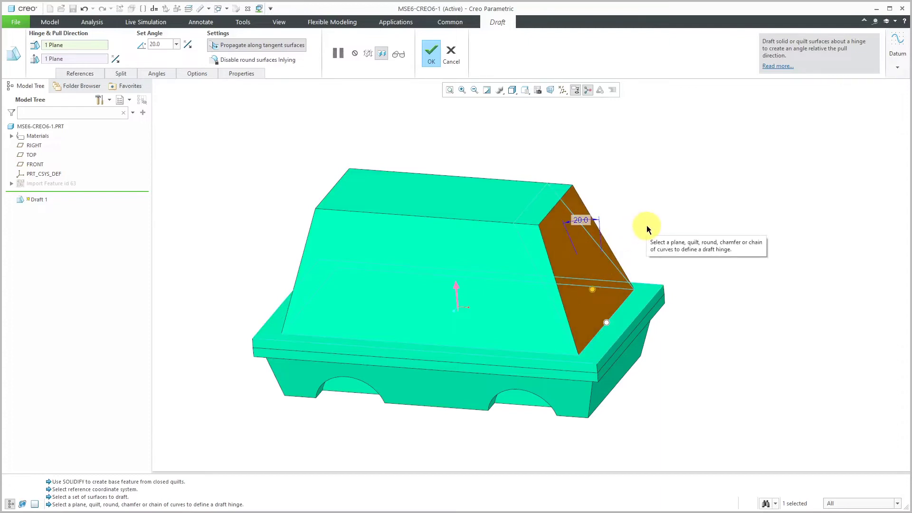
pyautogui.middleClick(647, 230)
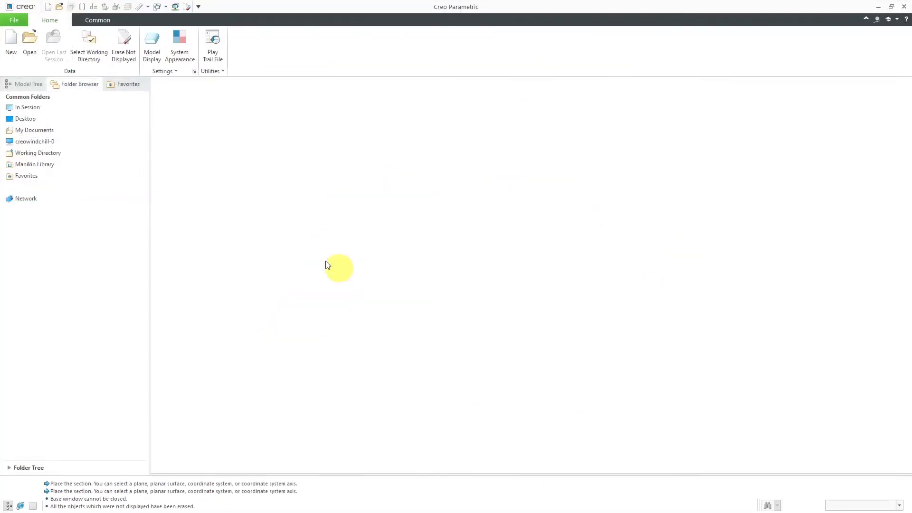
# Step: Create a new part named mse6-creo7-1
pyautogui.click(11, 48)
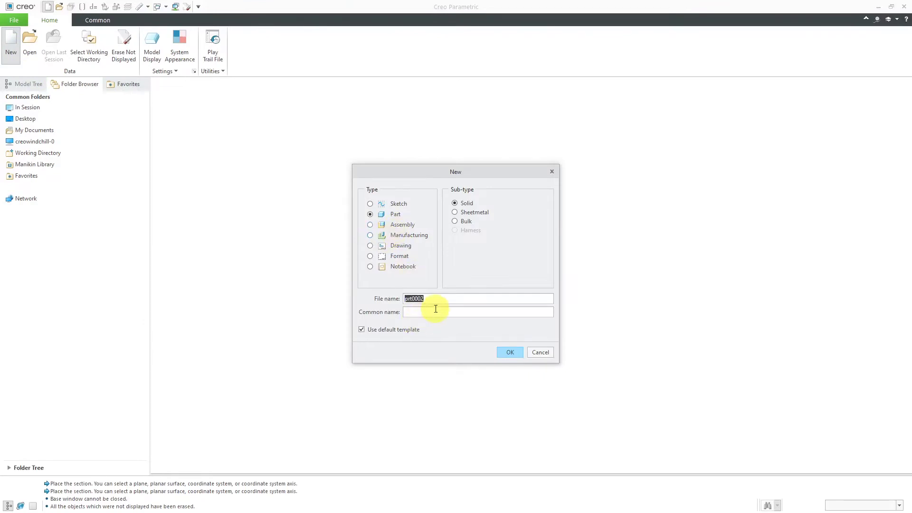
pyautogui.write('mse6-creo7-1')
pyautogui.click(508, 351)
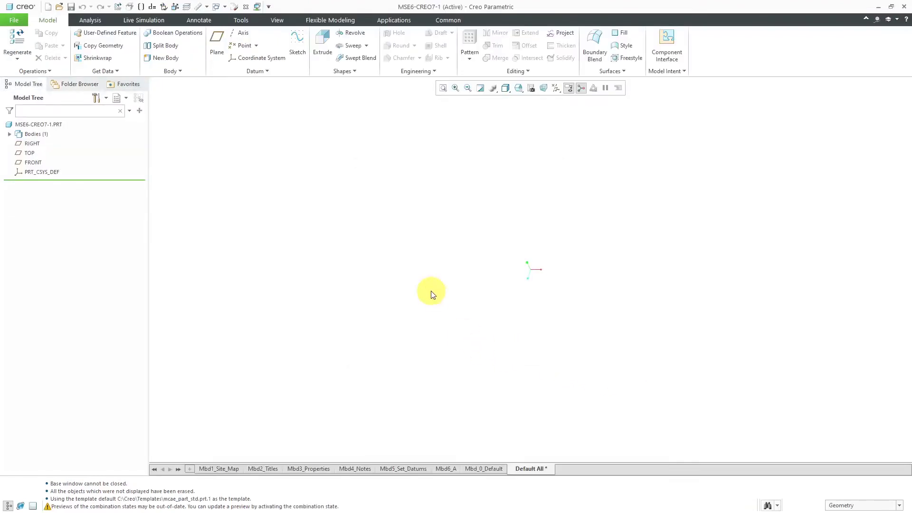
# Step: Import mse-6-repair_asm.stp as geometry and accept the imported droid
pyautogui.click(113, 72)
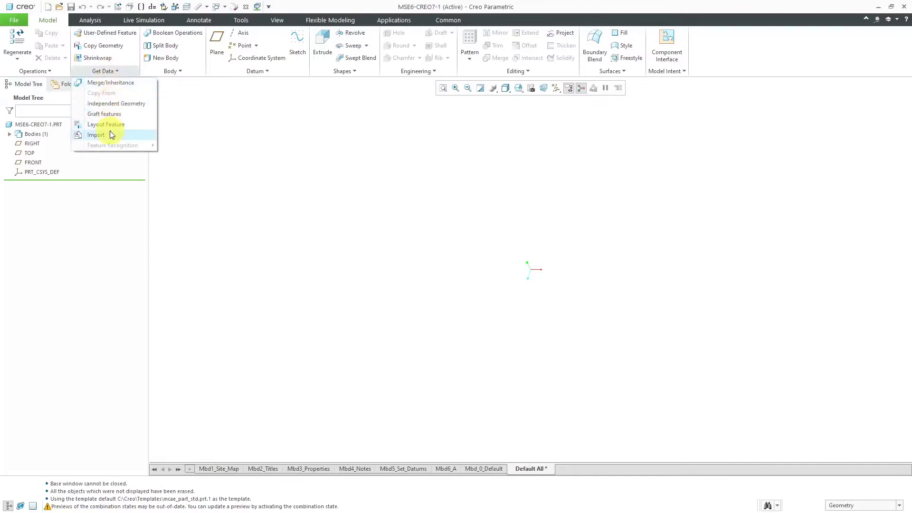
pyautogui.click(110, 130)
pyautogui.doubleClick(387, 246)
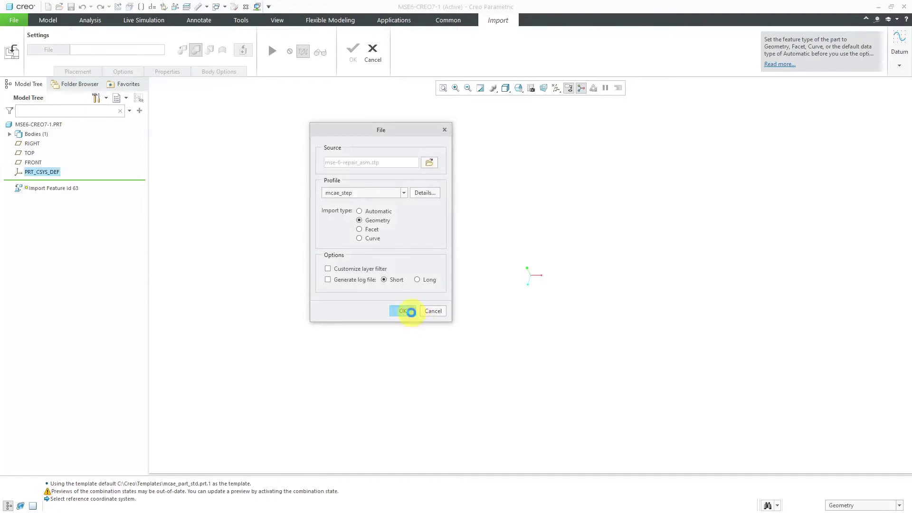
pyautogui.click(406, 312)
pyautogui.click(352, 58)
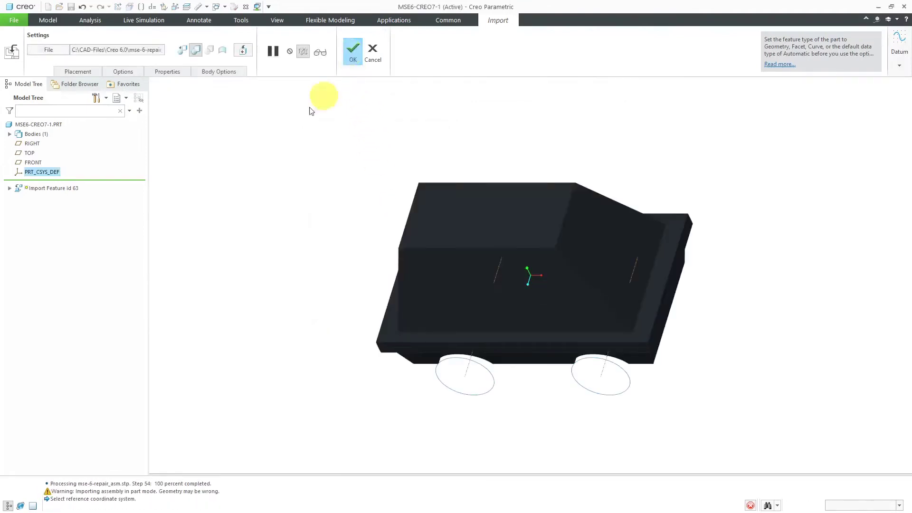
# Step: Hide Import Feature id 63 and colour the whole droid part teal
pyautogui.rightClick(59, 181)
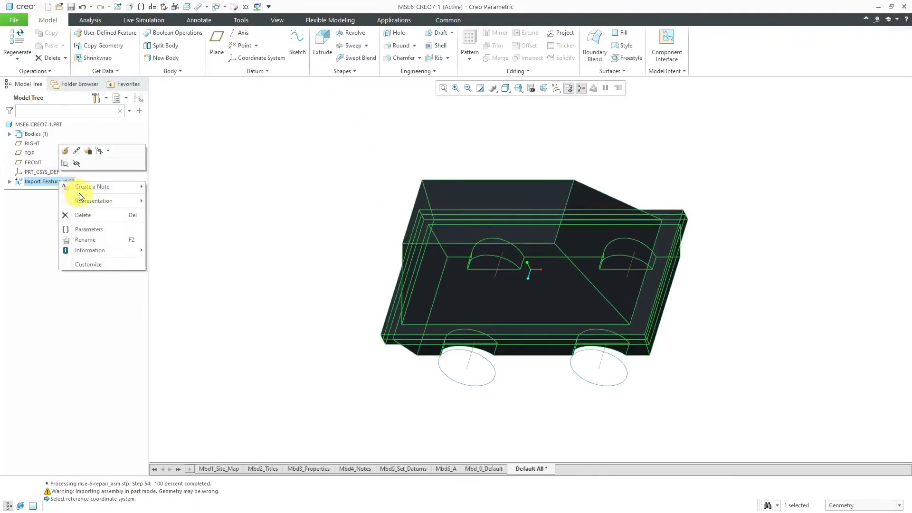
pyautogui.click(77, 164)
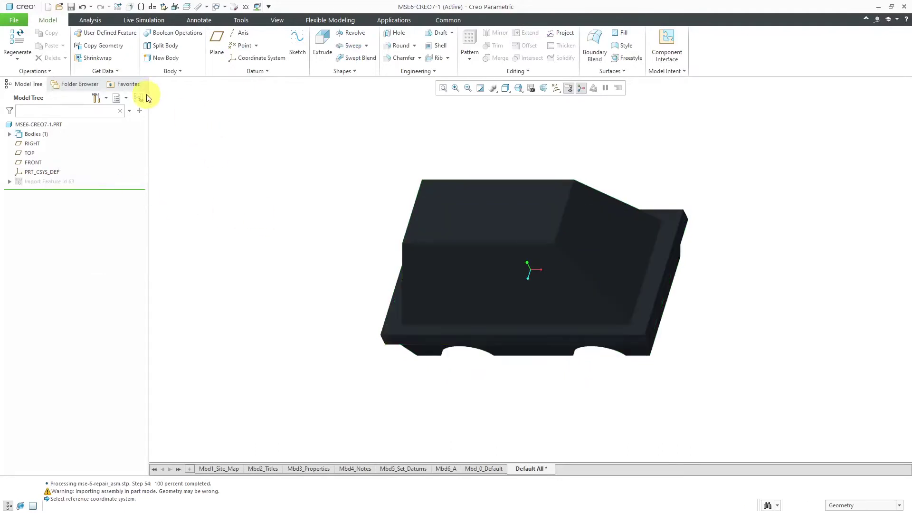
pyautogui.click(274, 21)
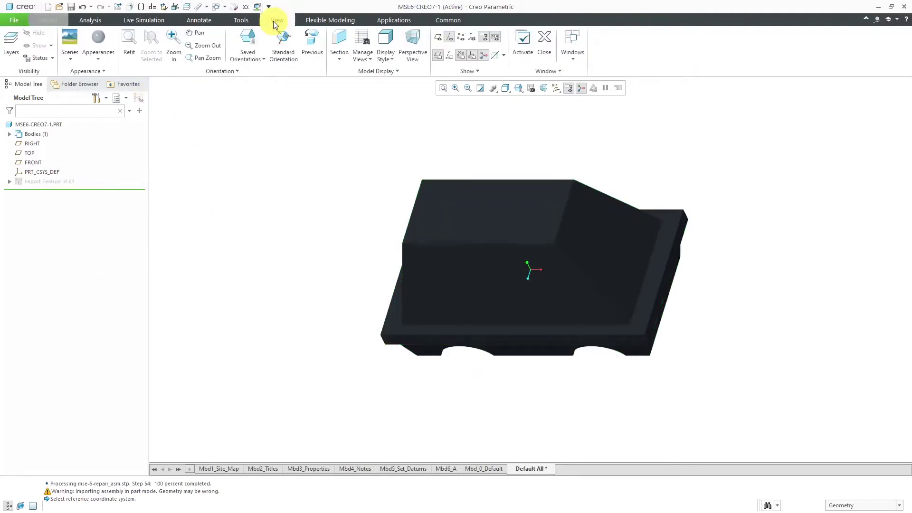
pyautogui.click(98, 57)
pyautogui.scroll(-6, 192, 116)
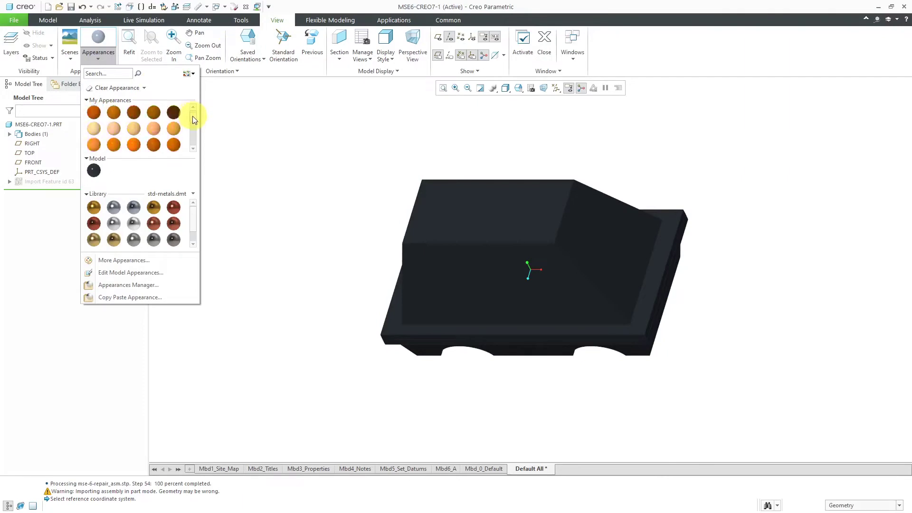
pyautogui.click(99, 132)
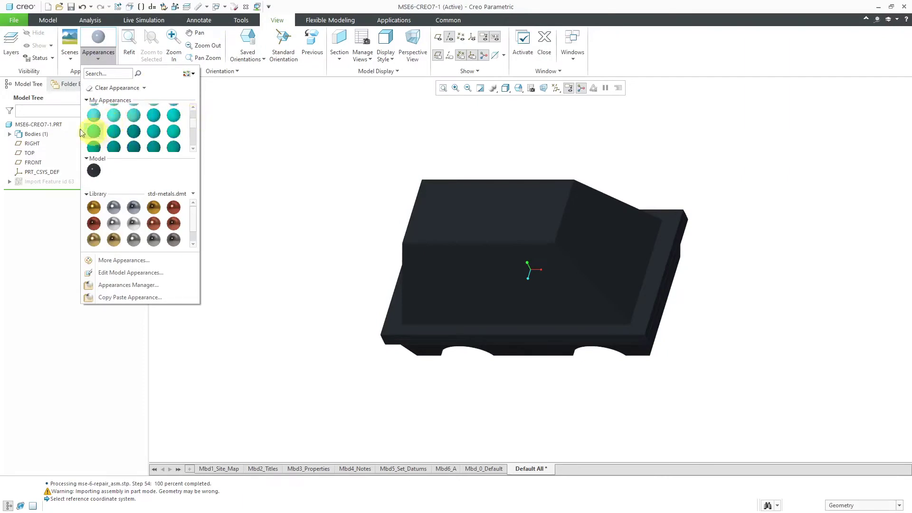
pyautogui.click(37, 124)
pyautogui.middleClick(221, 155)
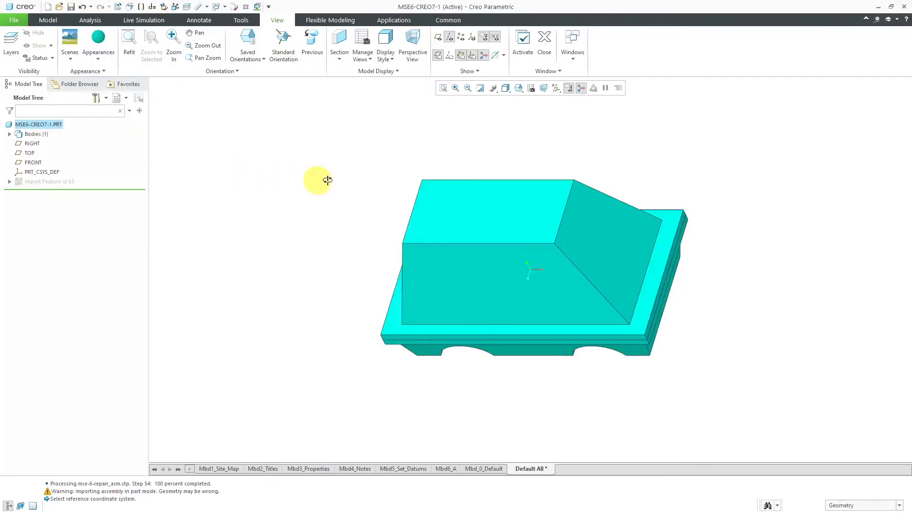
pyautogui.moveTo(320, 181); pyautogui.dragTo(312, 151, button='middle')
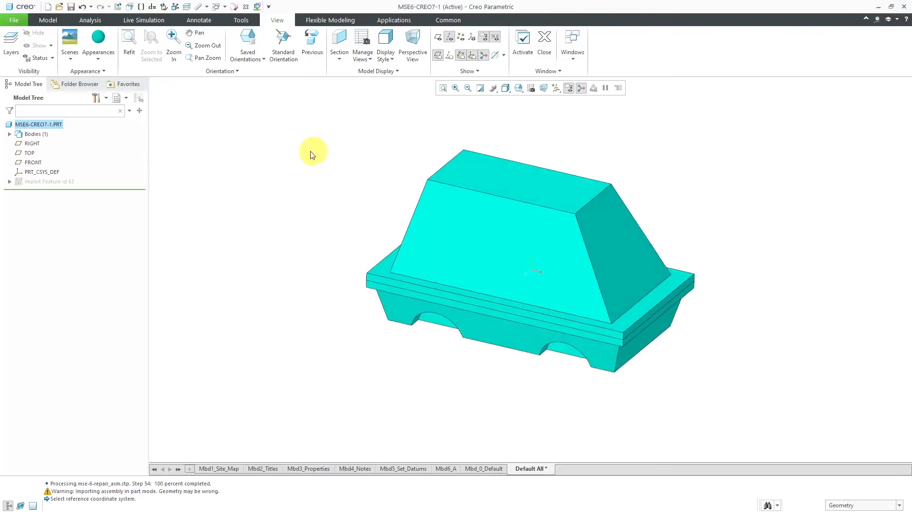
pyautogui.click(48, 21)
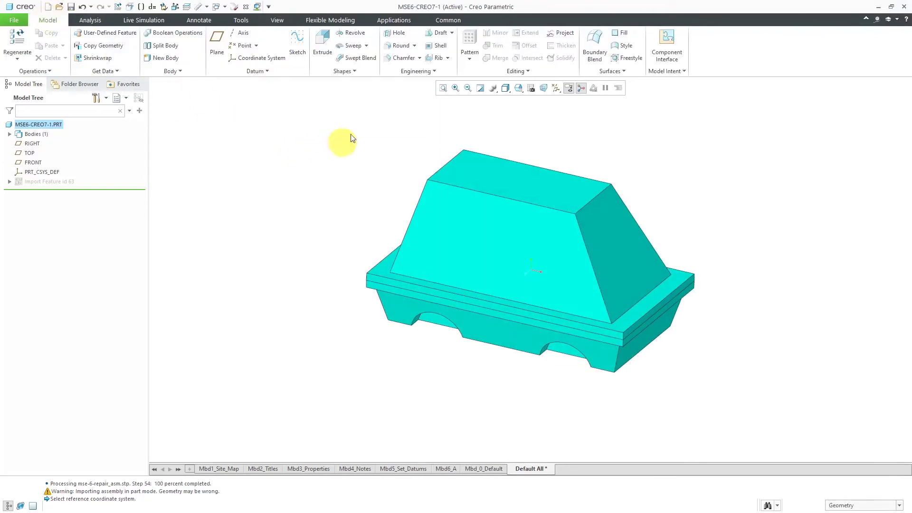
# Step: Draft the right sloped face 24.0° using the flange top as the hinge
pyautogui.click(435, 41)
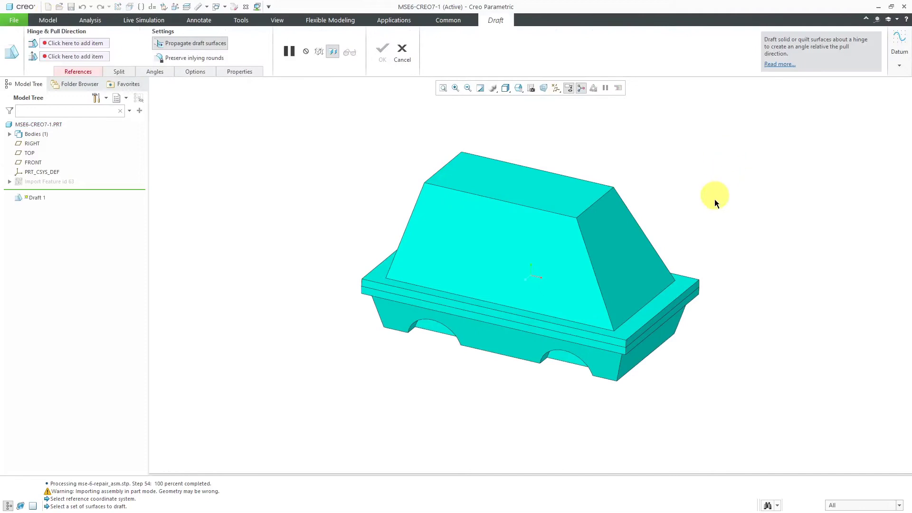
pyautogui.click(619, 251)
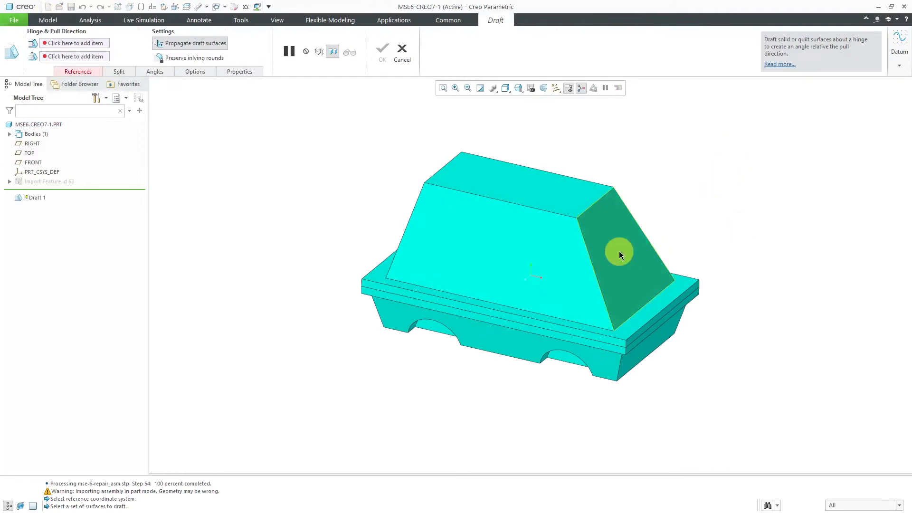
pyautogui.rightClick(700, 165)
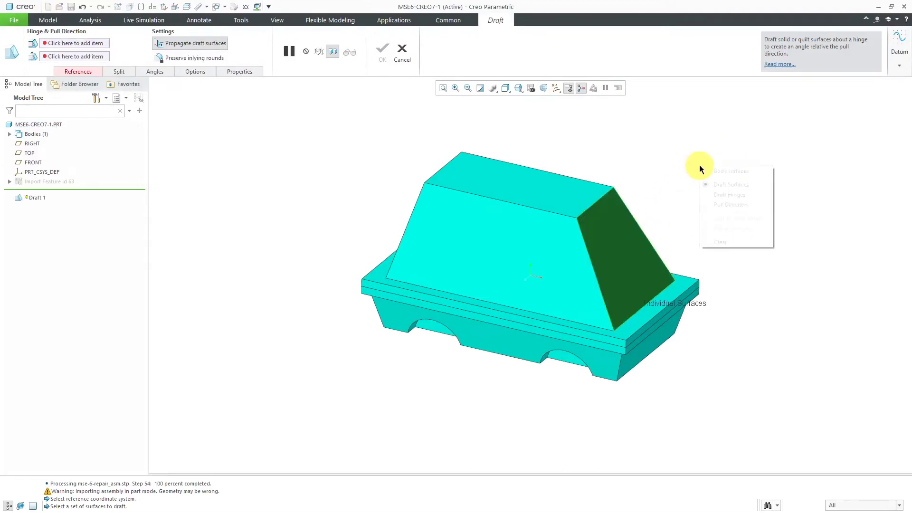
pyautogui.click(729, 195)
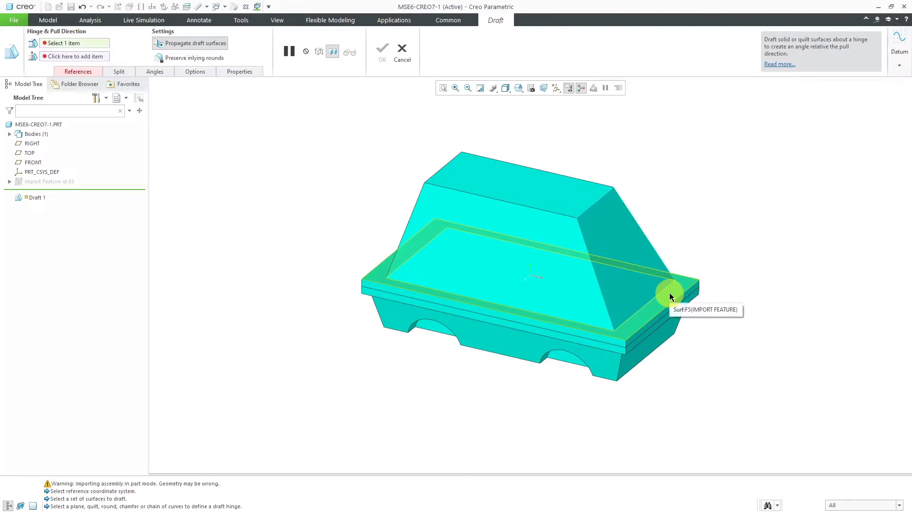
pyautogui.click(670, 297)
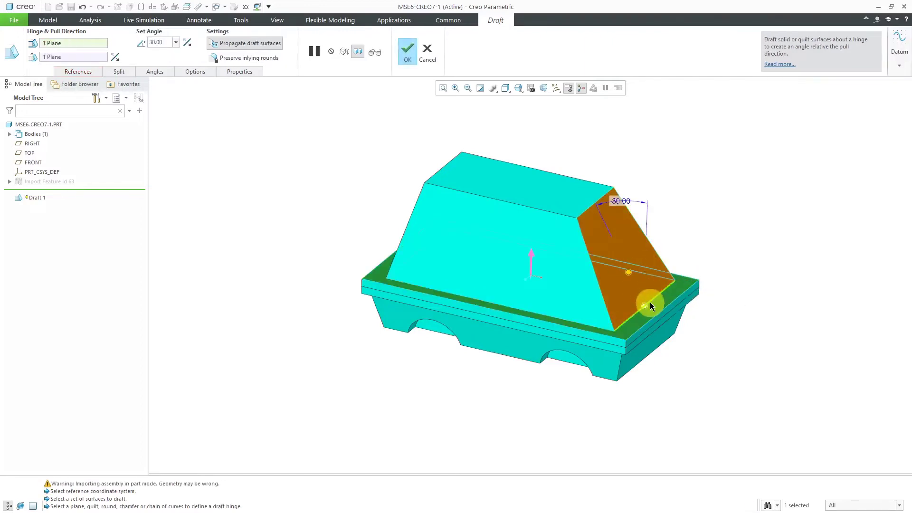
pyautogui.moveTo(648, 303)
pyautogui.mouseDown(button='middle')
pyautogui.moveTo(654, 279)
pyautogui.moveTo(648, 287)
pyautogui.mouseUp(button='middle')
pyautogui.scroll(4, 664, 206)
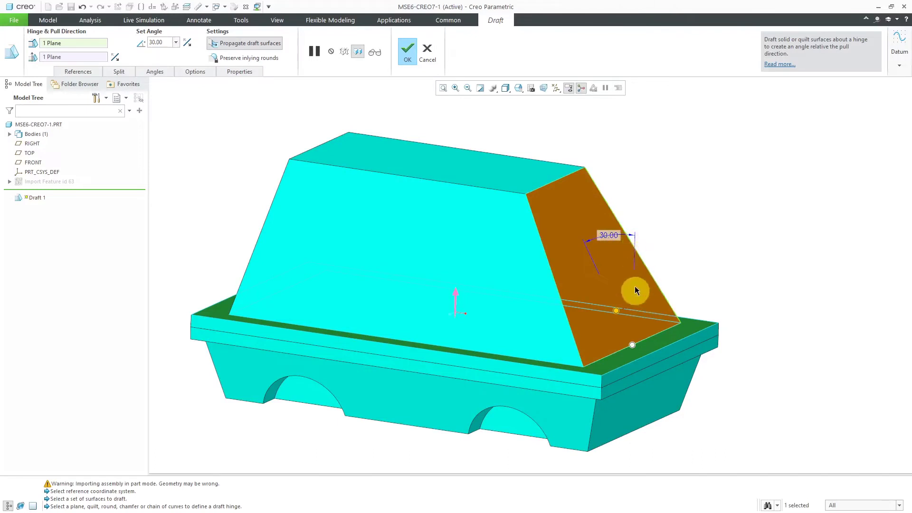
pyautogui.doubleClick(609, 238)
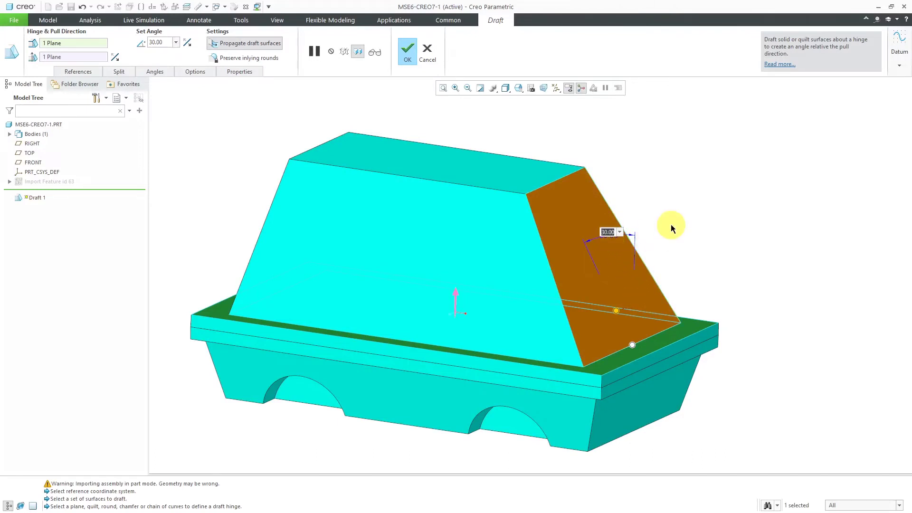
pyautogui.write('24.0')
pyautogui.press('Return')
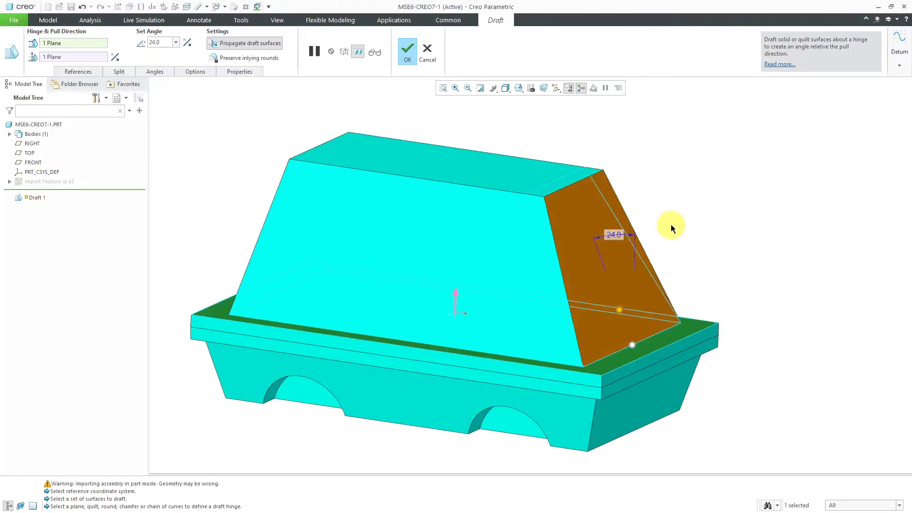
pyautogui.middleClick(672, 222)
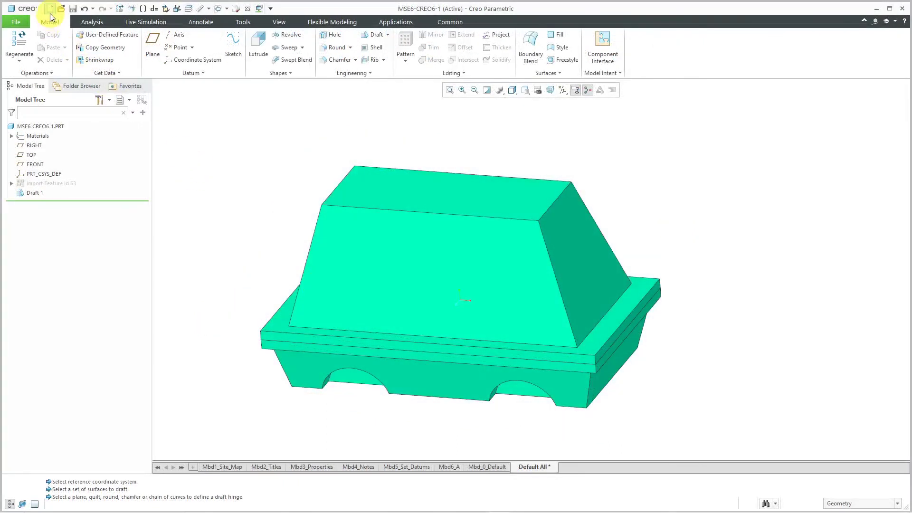
# Step: Create a new part named mse6-creo6-2
pyautogui.click(50, 10)
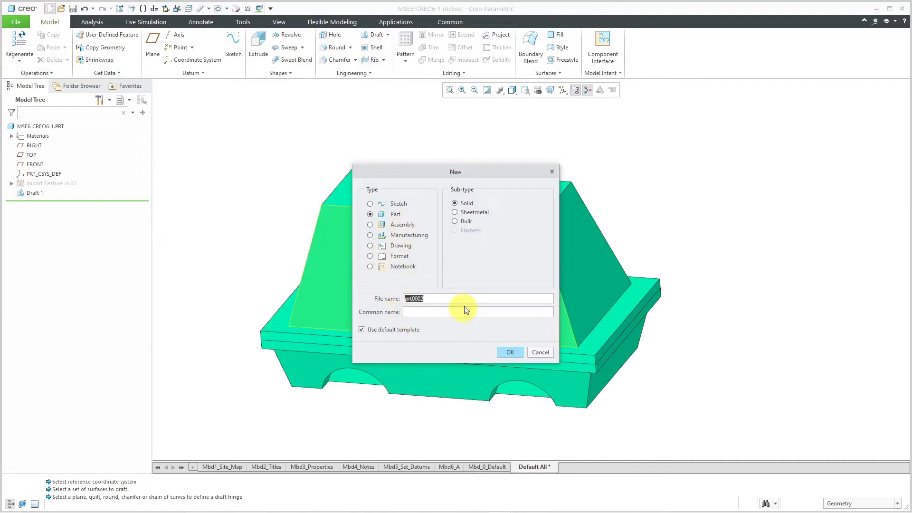
pyautogui.write('mse6-creo6-2')
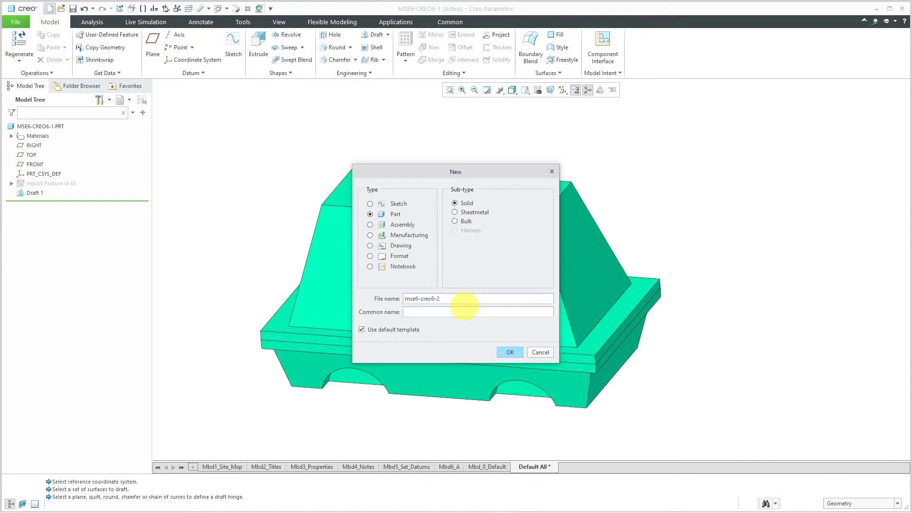
pyautogui.press('Return')
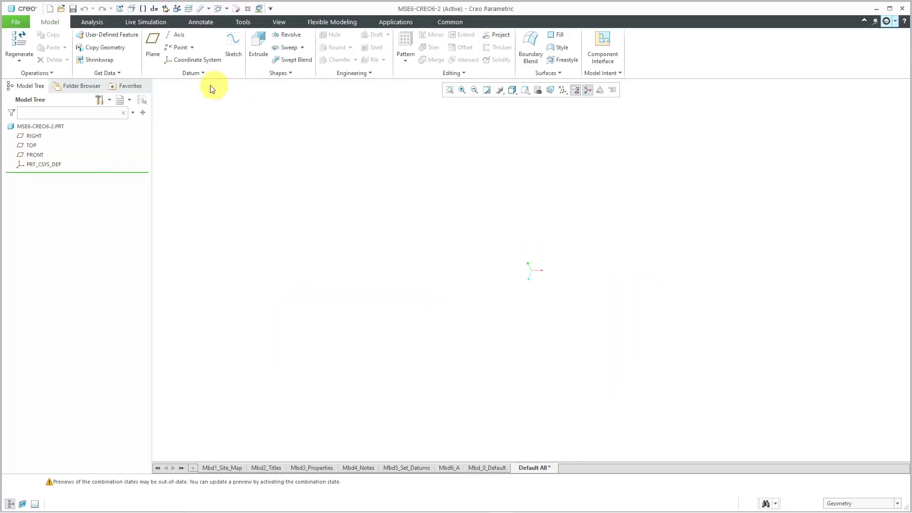
# Step: Import the droid STEP file mse-6-repair_asm.stp into the part
pyautogui.click(104, 73)
pyautogui.click(102, 132)
pyautogui.click(805, 244)
pyautogui.click(340, 53)
# Step: Hide Import Feature id 63, colour the part yellow, and restore the default orientation
pyautogui.rightClick(52, 174)
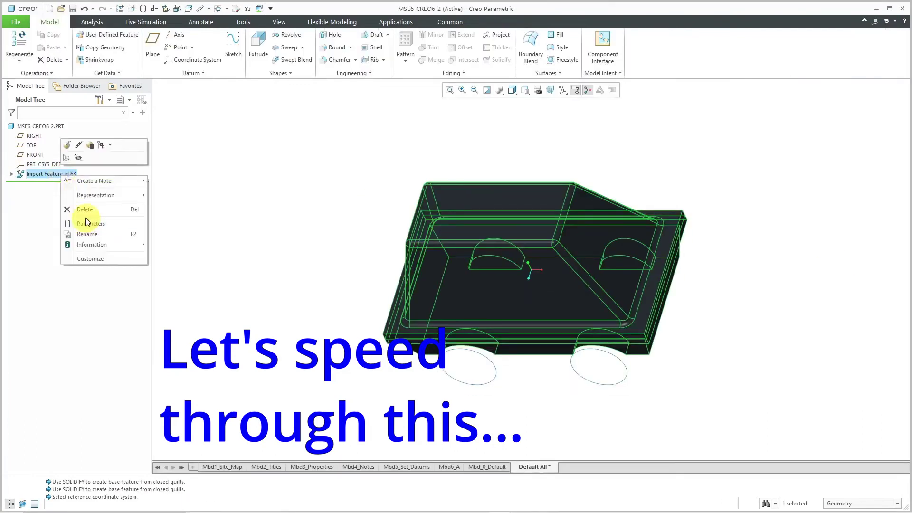
pyautogui.press('Escape')
pyautogui.click(279, 22)
pyautogui.click(100, 43)
pyautogui.click(193, 126)
pyautogui.click(40, 126)
pyautogui.middleClick(316, 131)
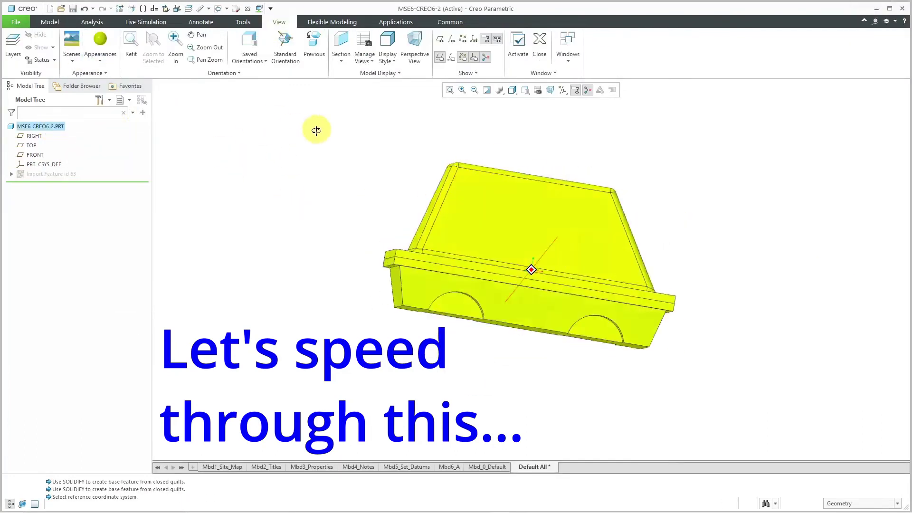
pyautogui.hotkey('ctrl', 'd')
pyautogui.click(50, 22)
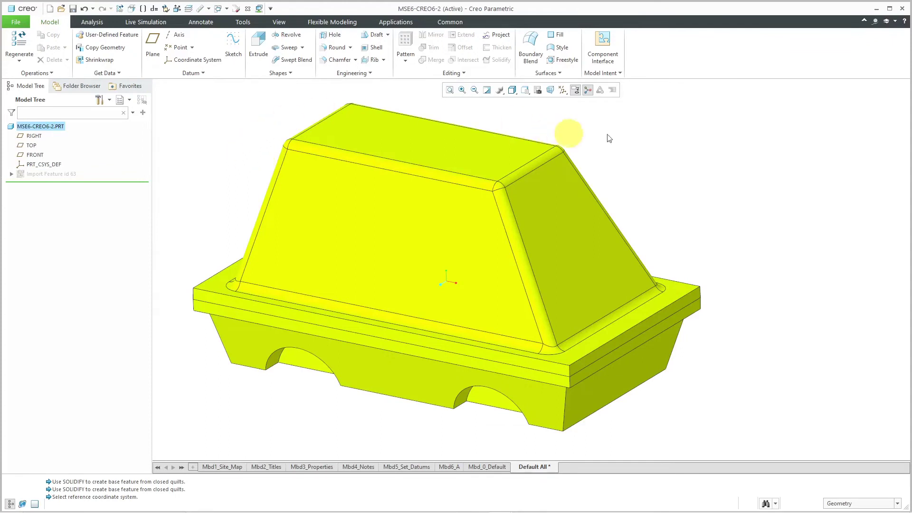
# Step: Draft the right sloped face and its tangent faces 14° about the flange top face
pyautogui.click(379, 36)
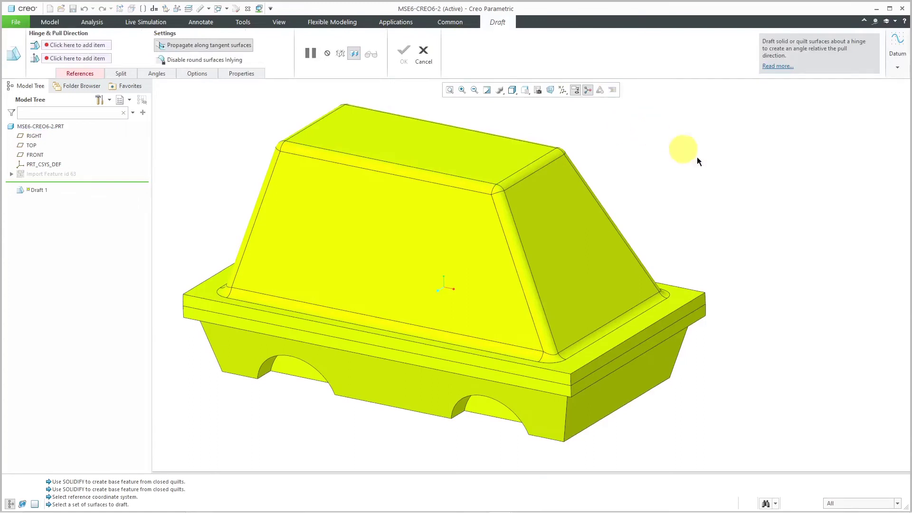
pyautogui.click(549, 252)
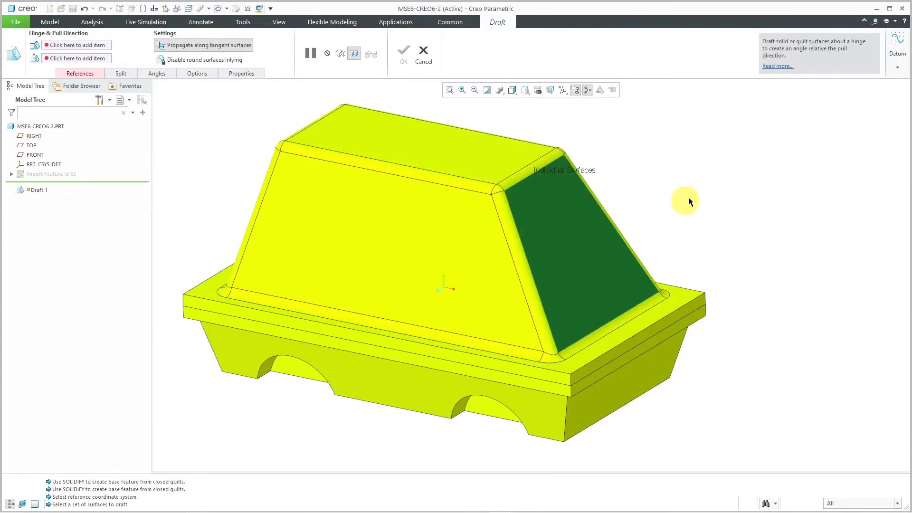
pyautogui.rightClick(692, 197)
pyautogui.click(719, 225)
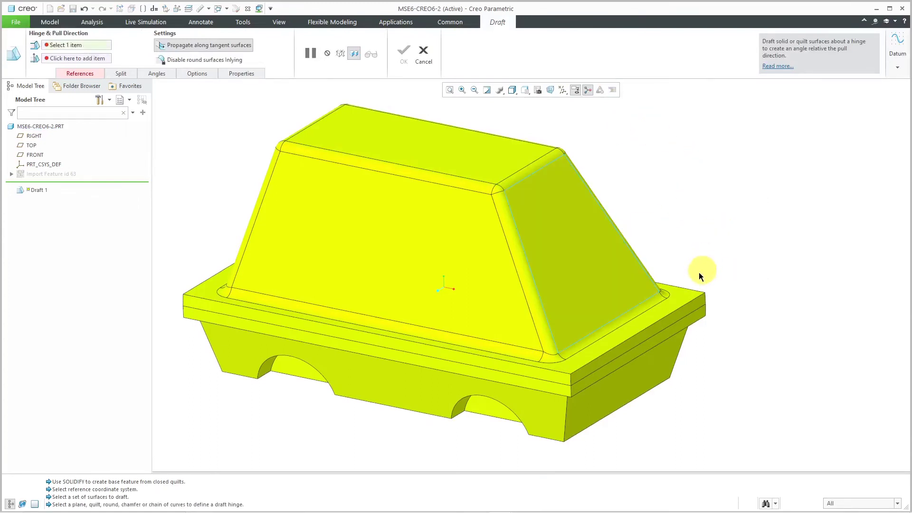
pyautogui.click(678, 297)
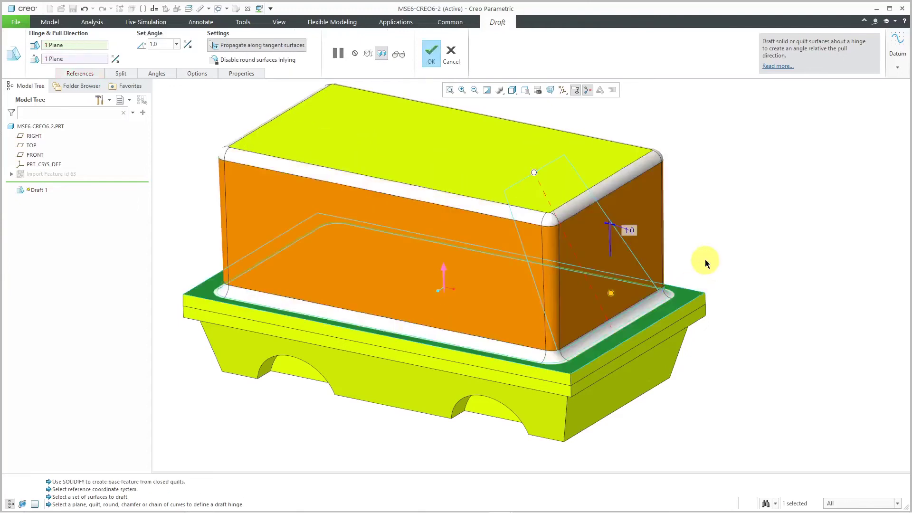
pyautogui.moveTo(626, 312)
pyautogui.mouseDown(button='middle')
pyautogui.moveTo(647, 290)
pyautogui.moveTo(617, 307)
pyautogui.mouseUp(button='middle')
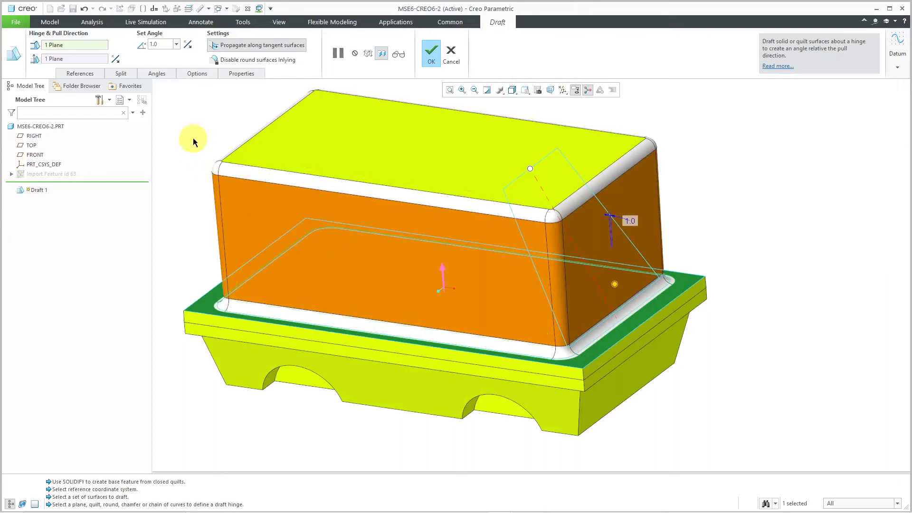
pyautogui.click(257, 48)
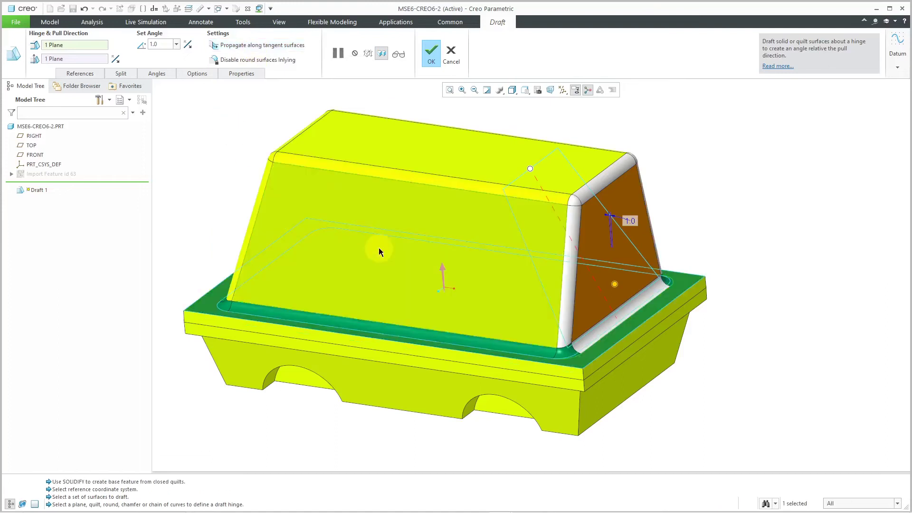
pyautogui.moveTo(379, 248); pyautogui.dragTo(403, 249, button='middle')
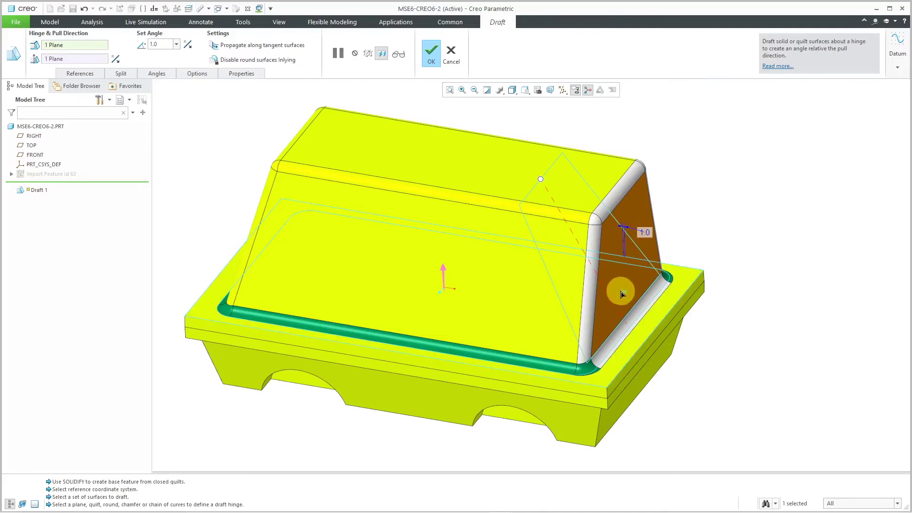
pyautogui.moveTo(622, 295)
pyautogui.mouseDown()
pyautogui.moveTo(614, 288)
pyautogui.moveTo(626, 285)
pyautogui.mouseUp()
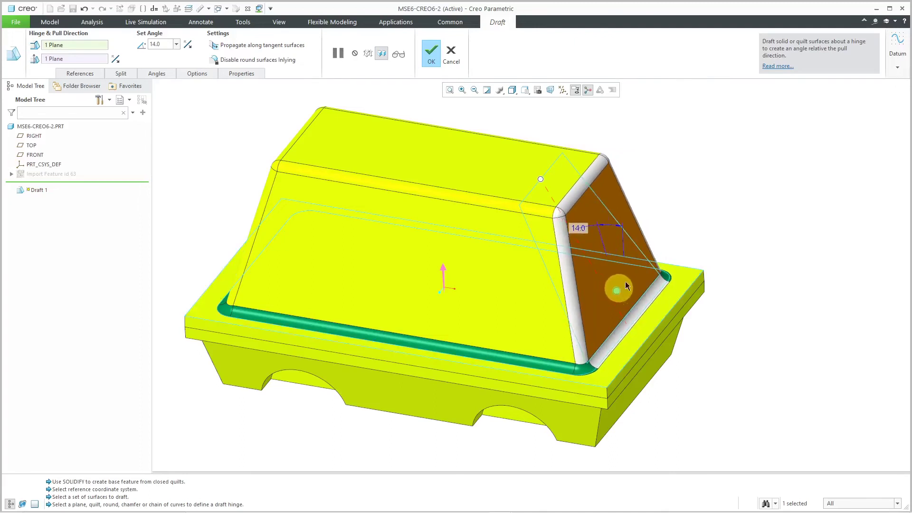
pyautogui.middleClick(651, 191)
# Step: Create part mse6-creo7-2 and import the mouse-droid STEP geometry
pyautogui.click(652, 191)
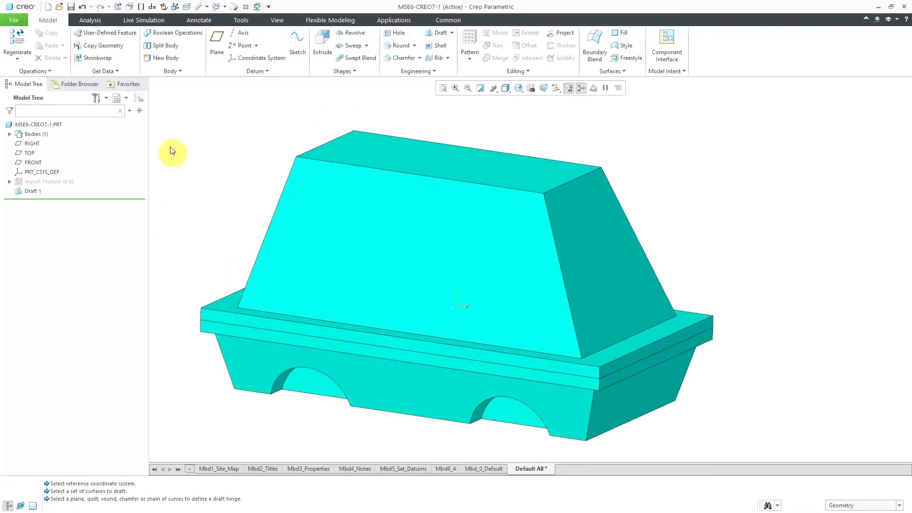
pyautogui.click(48, 7)
pyautogui.write('mse6-creo7-2')
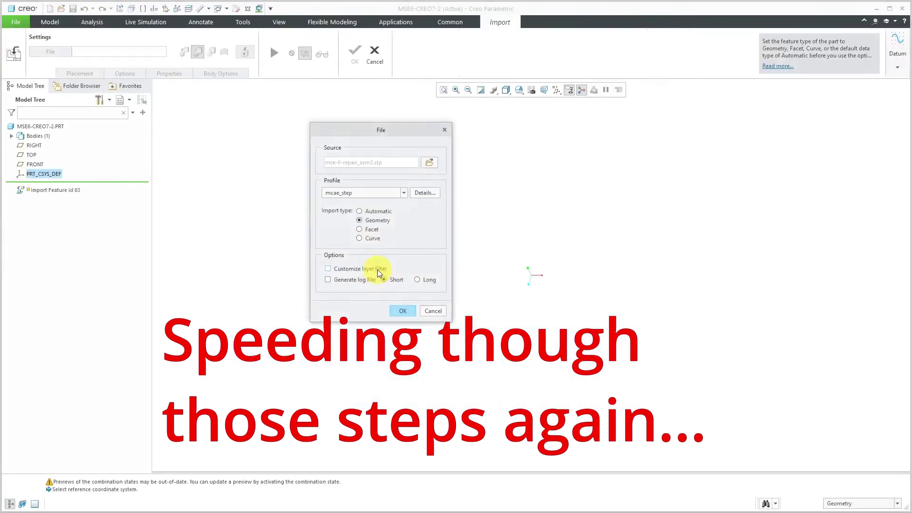
pyautogui.click(403, 311)
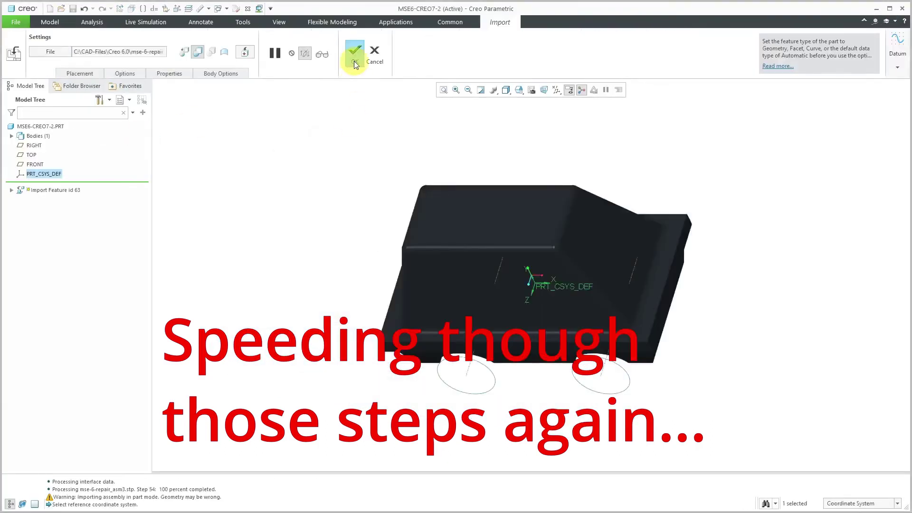
pyautogui.click(355, 50)
# Step: Hide Import Feature id 63 and colour the droid part purple
pyautogui.rightClick(45, 183)
pyautogui.click(279, 22)
pyautogui.click(100, 47)
pyautogui.scroll(-5, 195, 127)
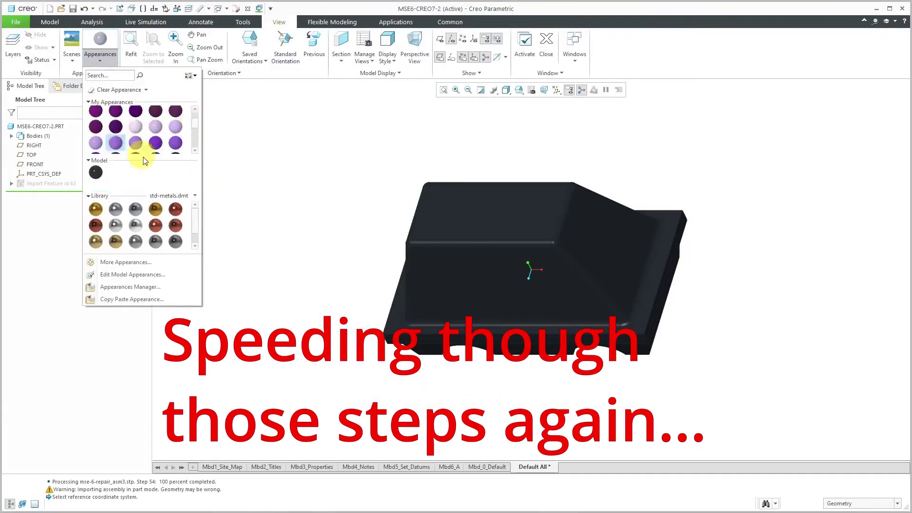
pyautogui.click(137, 144)
pyautogui.moveTo(322, 176); pyautogui.dragTo(428, 190, button='middle')
pyautogui.click(50, 22)
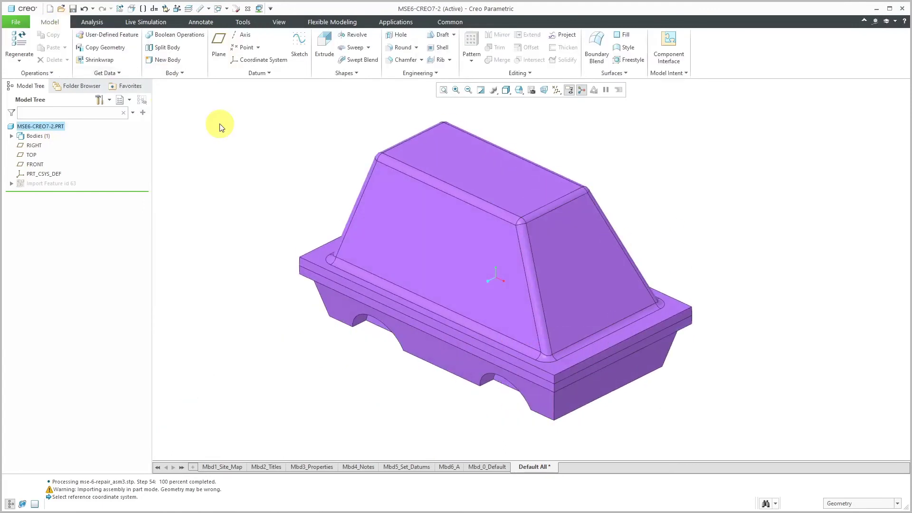
# Step: Draft the right sloped face 30.00° with the flange top as hinge, and inspect the preview
pyautogui.click(434, 35)
pyautogui.click(594, 274)
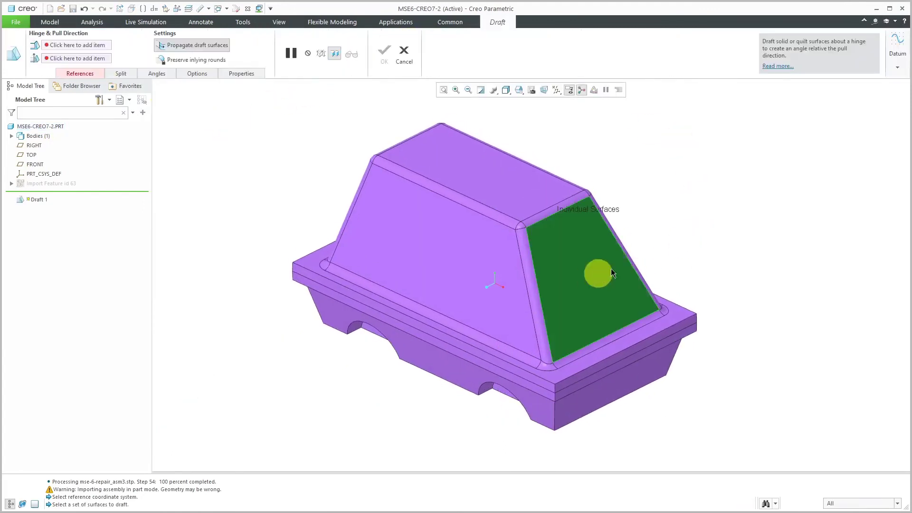
pyautogui.rightClick(683, 203)
pyautogui.click(715, 230)
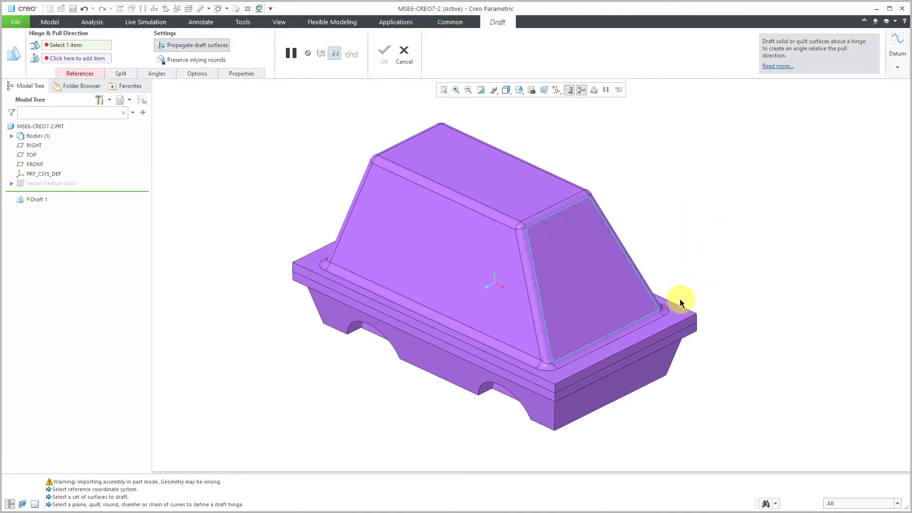
pyautogui.click(679, 315)
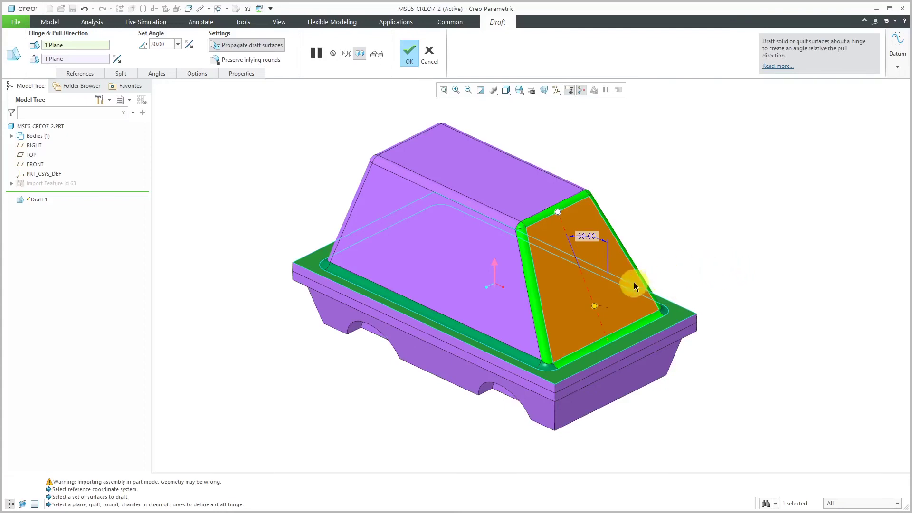
pyautogui.moveTo(633, 285)
pyautogui.mouseDown(button='middle')
pyautogui.moveTo(678, 247)
pyautogui.moveTo(642, 278)
pyautogui.mouseUp(button='middle')
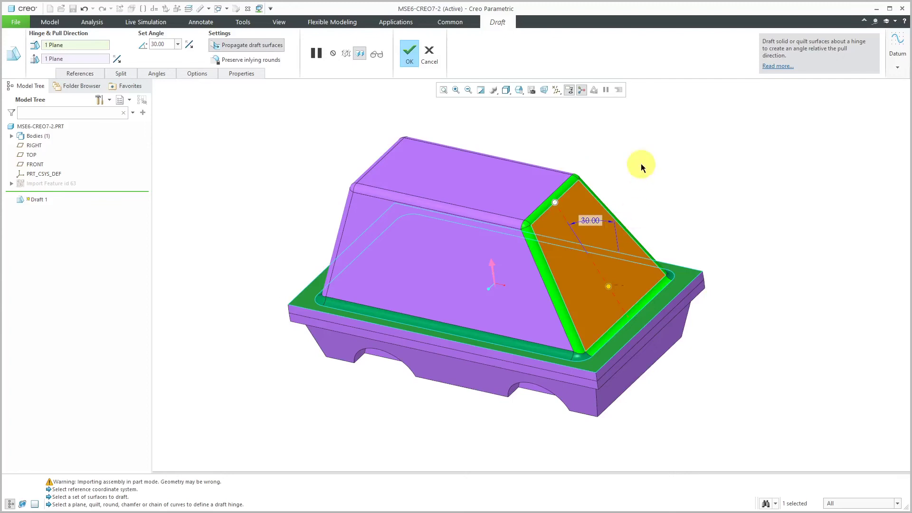
# Step: Finish Draft 1, then select the front, right and left sloped faces
pyautogui.middleClick(602, 153)
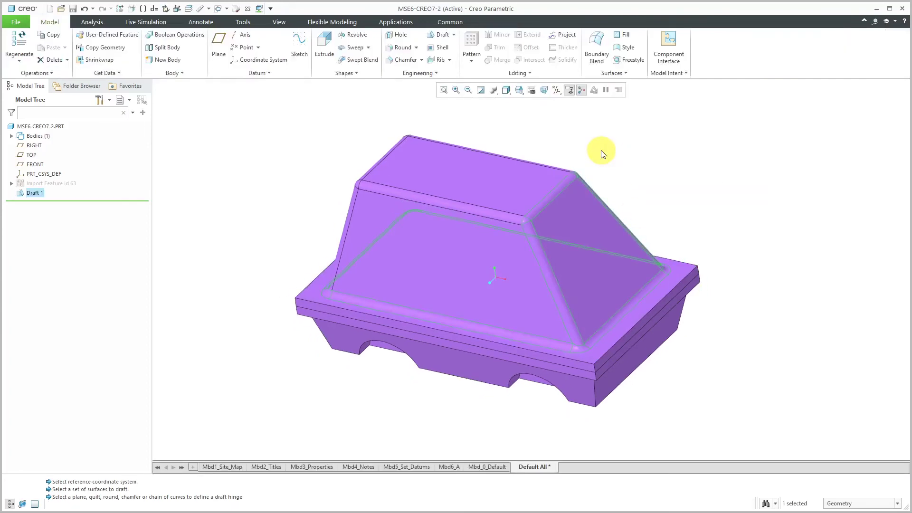
pyautogui.click(469, 270)
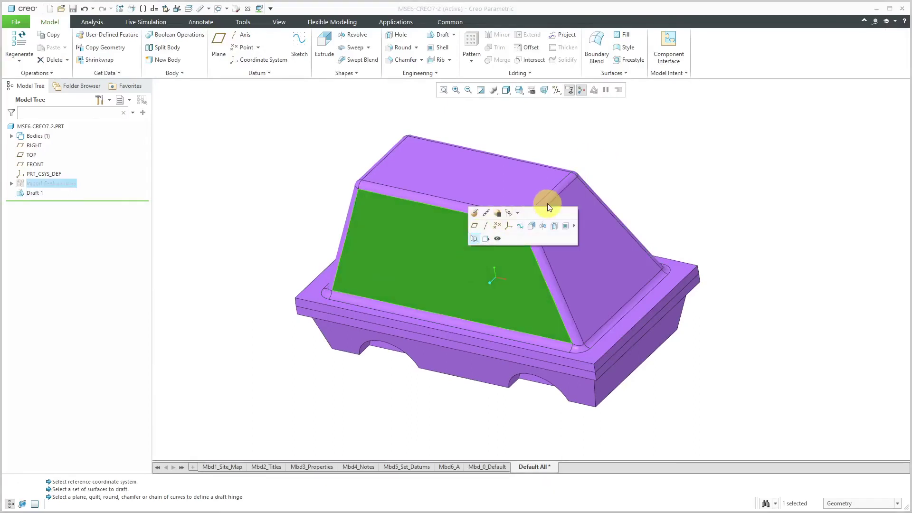
pyautogui.moveTo(444, 217); pyautogui.dragTo(558, 203, button='middle')
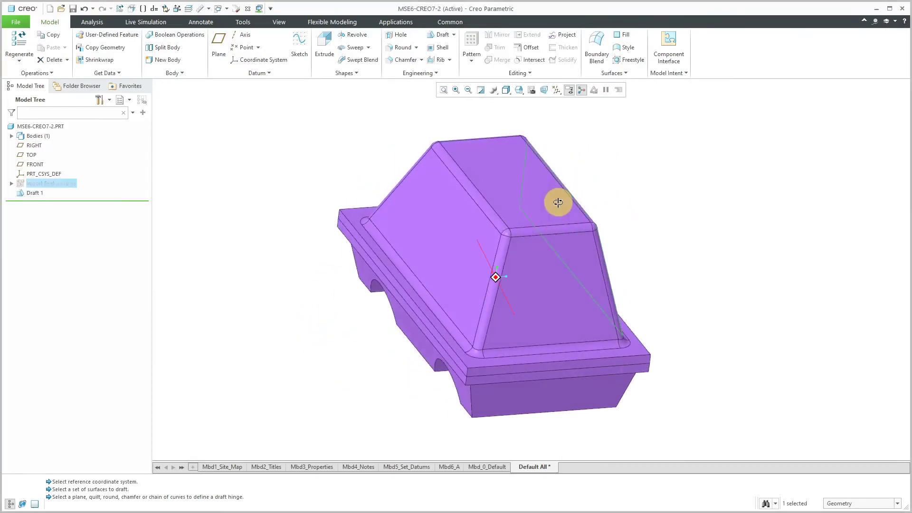
pyautogui.keyDown('ctrl'); pyautogui.click(545, 282); pyautogui.keyUp('ctrl')
pyautogui.keyDown('ctrl'); pyautogui.click(466, 254); pyautogui.keyUp('ctrl')
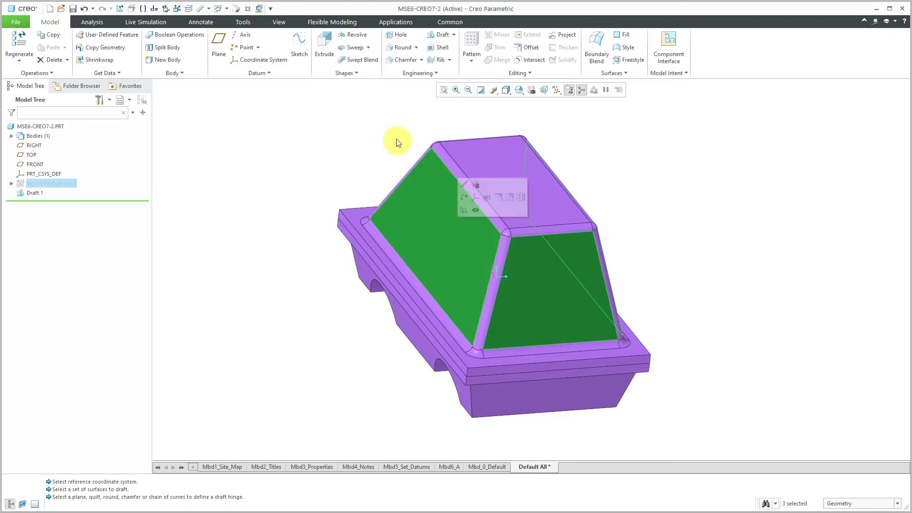
# Step: Draft the three faces about the flange surface, undo a trial 18° angle, and finish Draft 2 at 10°
pyautogui.click(443, 35)
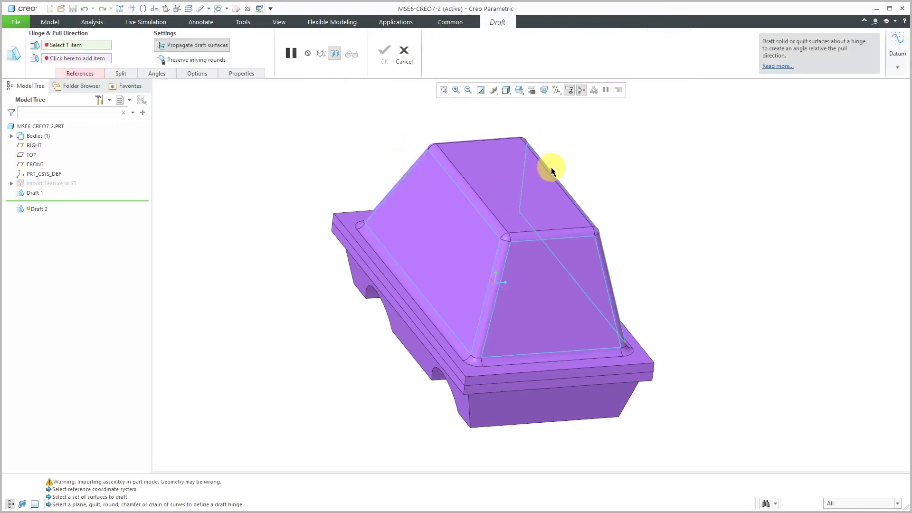
pyautogui.rightClick(301, 167)
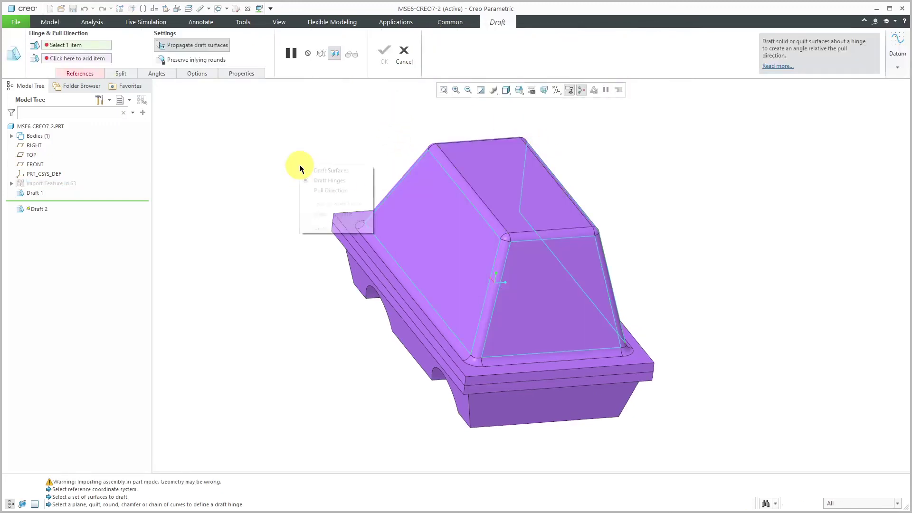
pyautogui.click(332, 182)
pyautogui.click(513, 371)
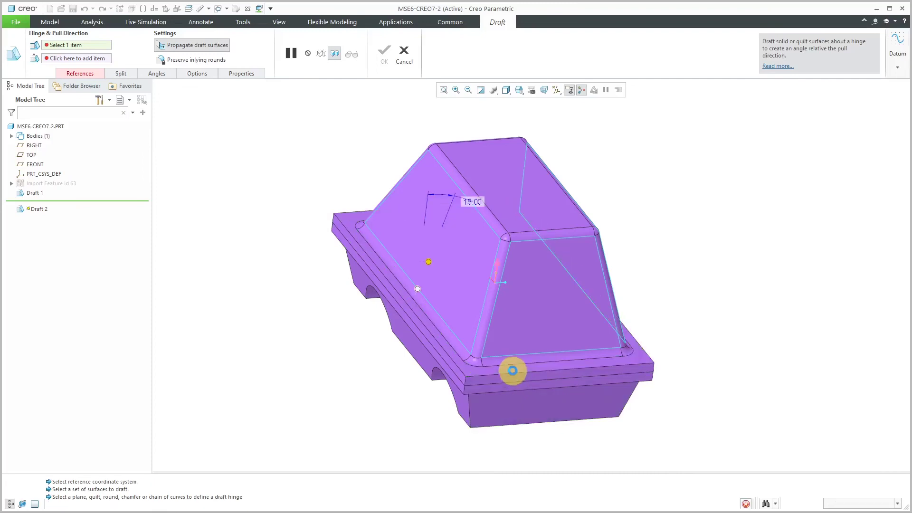
pyautogui.moveTo(513, 370); pyautogui.dragTo(535, 360, button='middle')
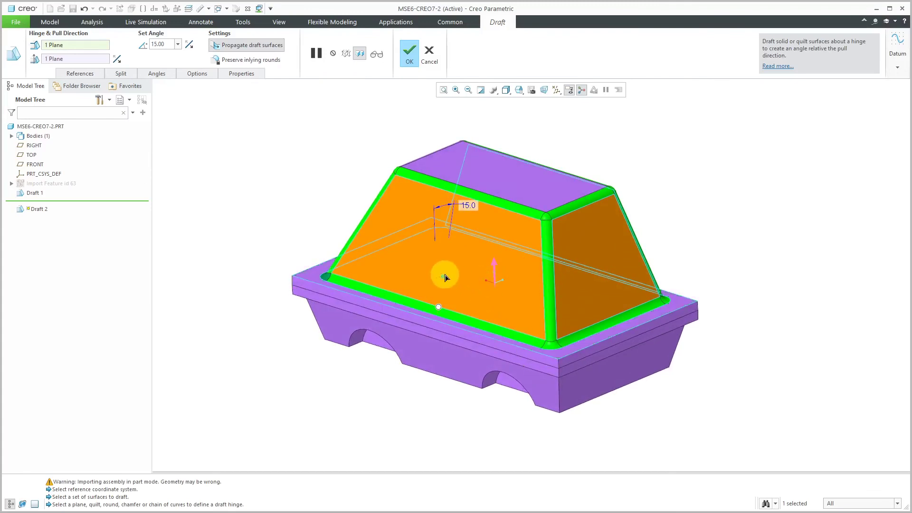
pyautogui.write('18.0')
pyautogui.press('Return')
pyautogui.hotkey('ctrl', 'z')
pyautogui.hotkey('ctrl', 'z')
pyautogui.hotkey('ctrl', 'z')
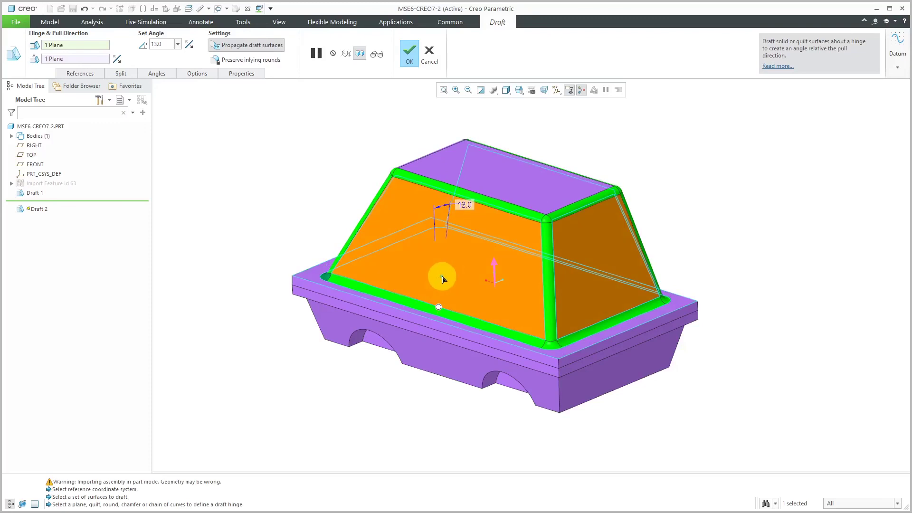
pyautogui.middleClick(664, 176)
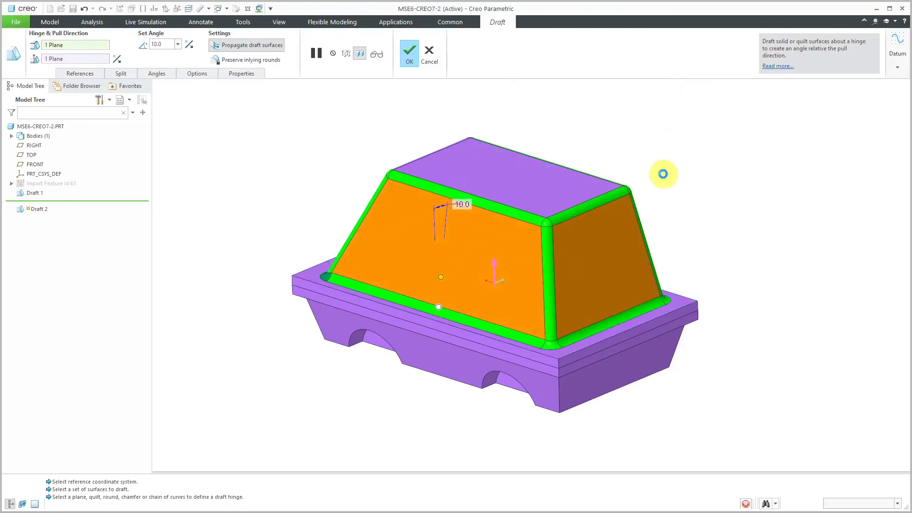
pyautogui.click(663, 176)
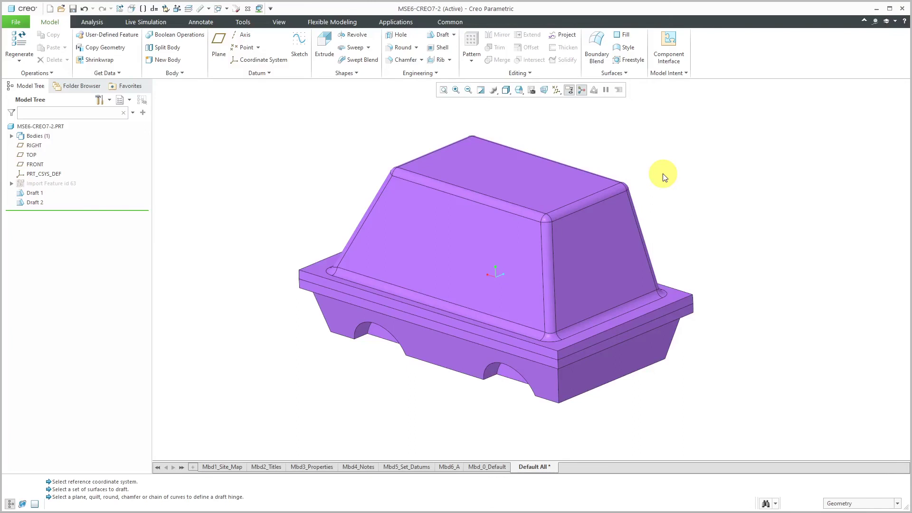